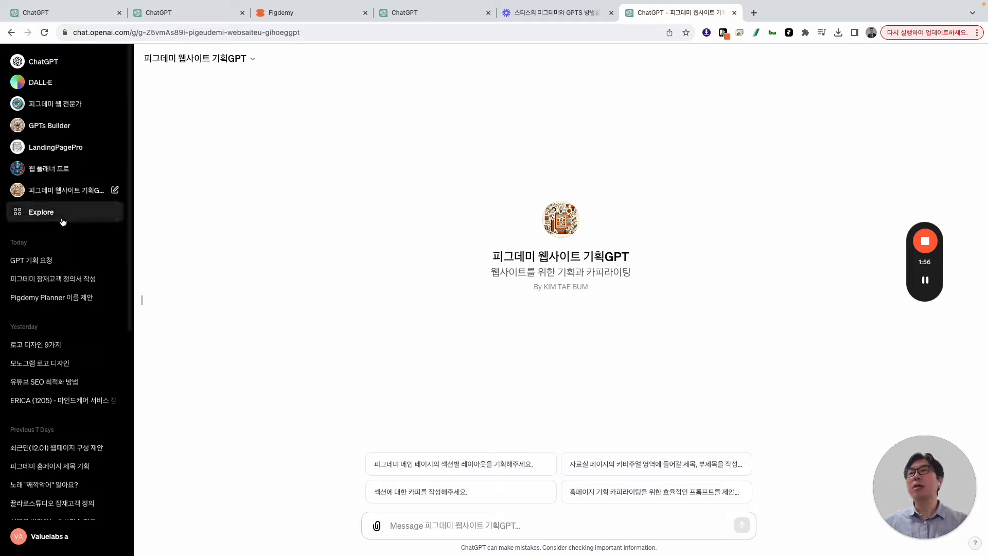
Start a new chat and draft it with the first paragraph of the 피그데미 potential-customer prompt copied from the earlier conversation
{"action": "left_click", "coordinate": [115, 61]}
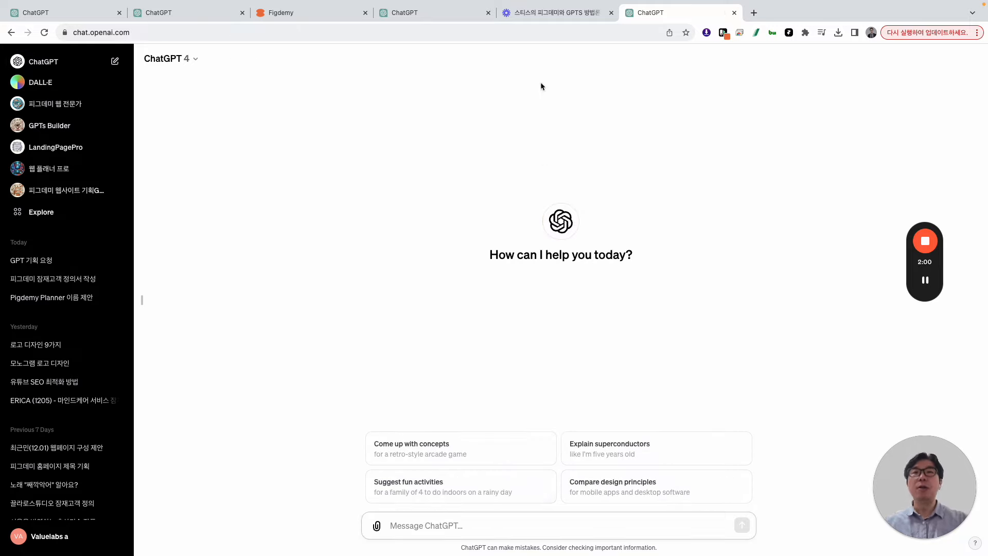
{"action": "left_click", "coordinate": [67, 16]}
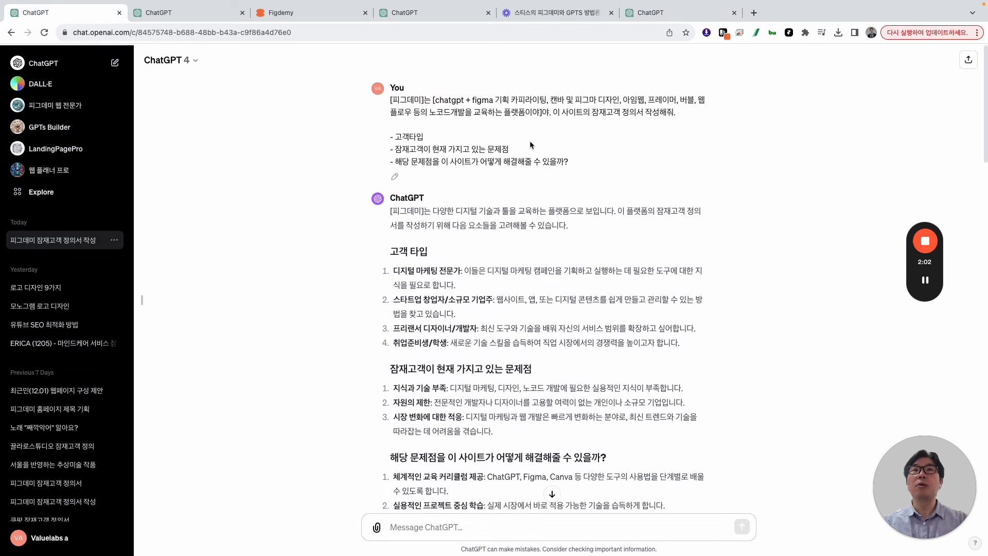
{"action": "left_click_drag", "start_coordinate": [687, 118], "coordinate": [368, 98]}
{"action": "left_click", "coordinate": [686, 15]}
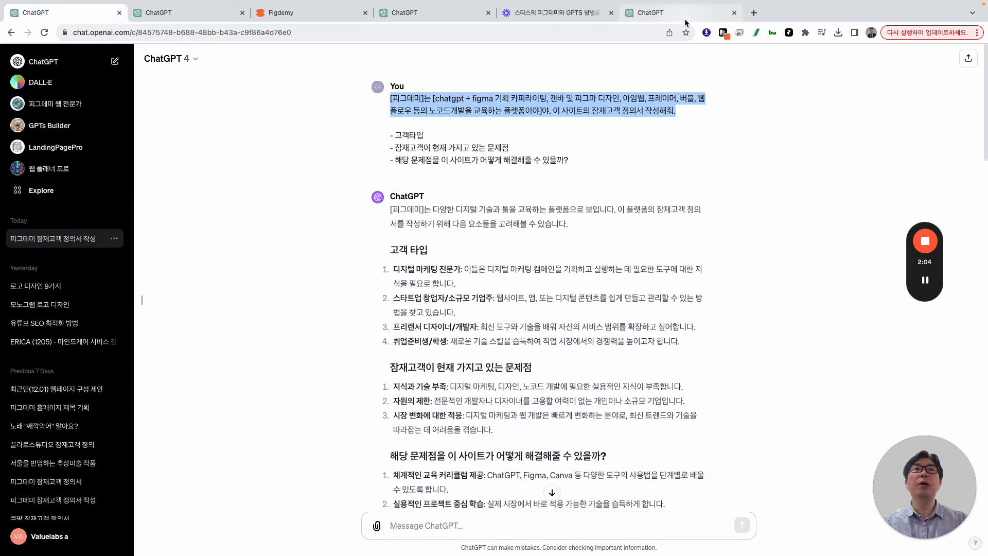
{"action": "type", "text": "User [피그데미]는 [chatgpt + figma 기획 카피라이팅, 캔바 및 피그마 디자인, 아임웹, 프레이머, 버블, 웹플로우 등의 노코드개발을 교육하는 플랫폼이야]야. 이 사이트의 잠재고객 정의서 작성해줘."}
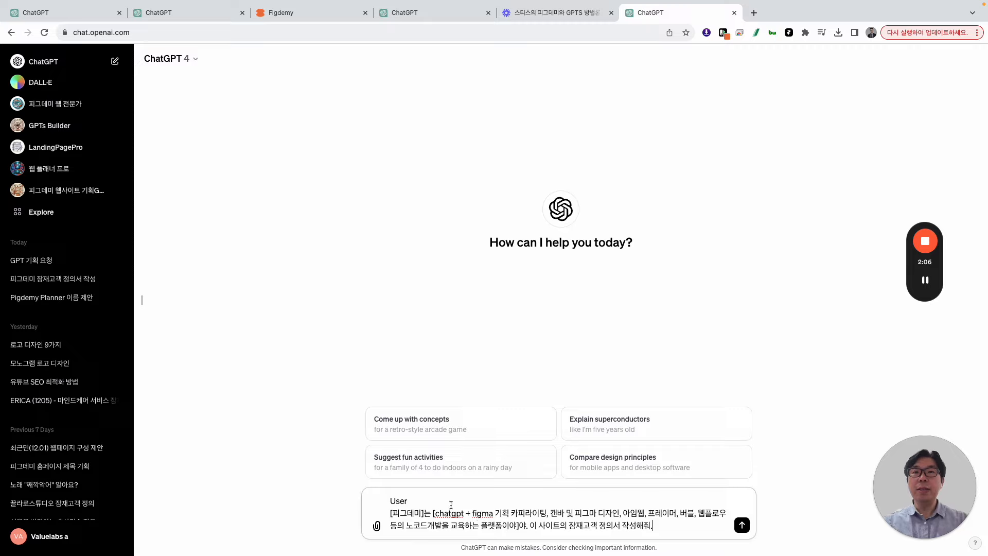
Delete the stray "User" line at the beginning of the copied prompt draft
{"action": "key", "text": "shift+End"}
{"action": "key", "text": "Left"}
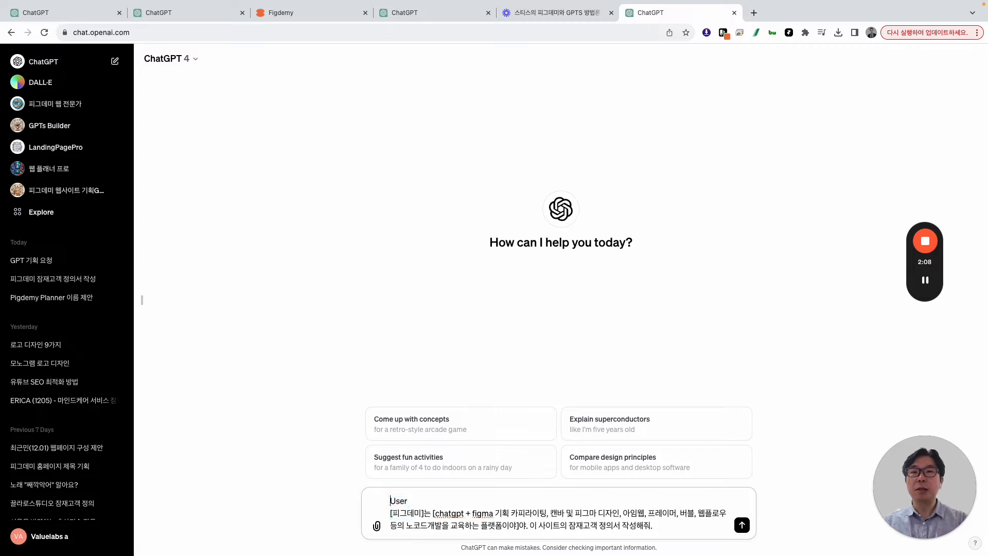
{"action": "key", "text": "shift+Right"}
{"action": "key", "text": "shift+Right"}
{"action": "key", "text": "shift+Right"}
{"action": "key", "text": "shift+Right"}
{"action": "key", "text": "BackSpace"}
{"action": "key", "text": "Delete"}
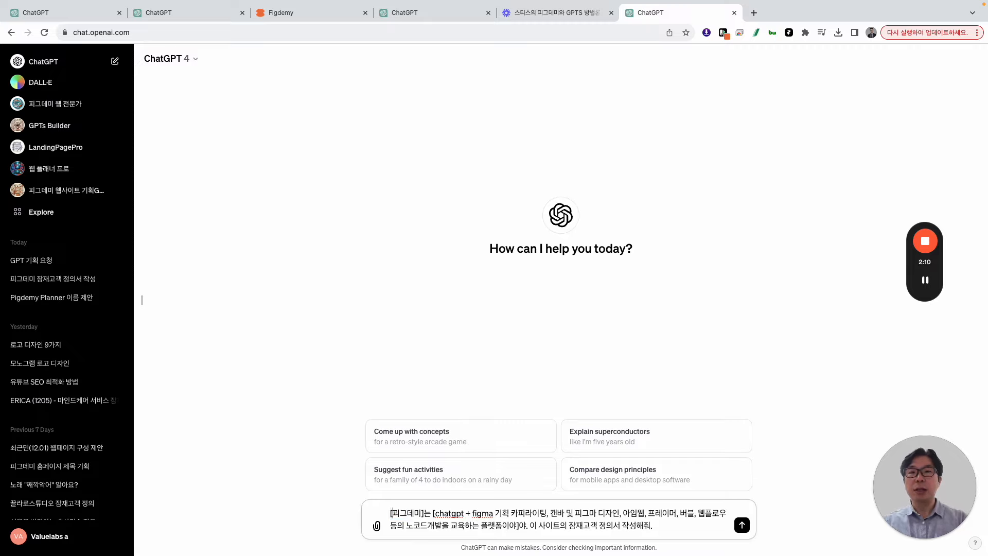
Examine the bracketed site name and the bracketed platform description in the prompt draft, highlighting each one
{"action": "key", "text": "Right"}
{"action": "type", "text": "스"}
{"action": "key", "text": "BackSpace"}
{"action": "key", "text": "shift+Right"}
{"action": "key", "text": "shift+Right"}
{"action": "key", "text": "shift+Right"}
{"action": "key", "text": "shift+Right"}
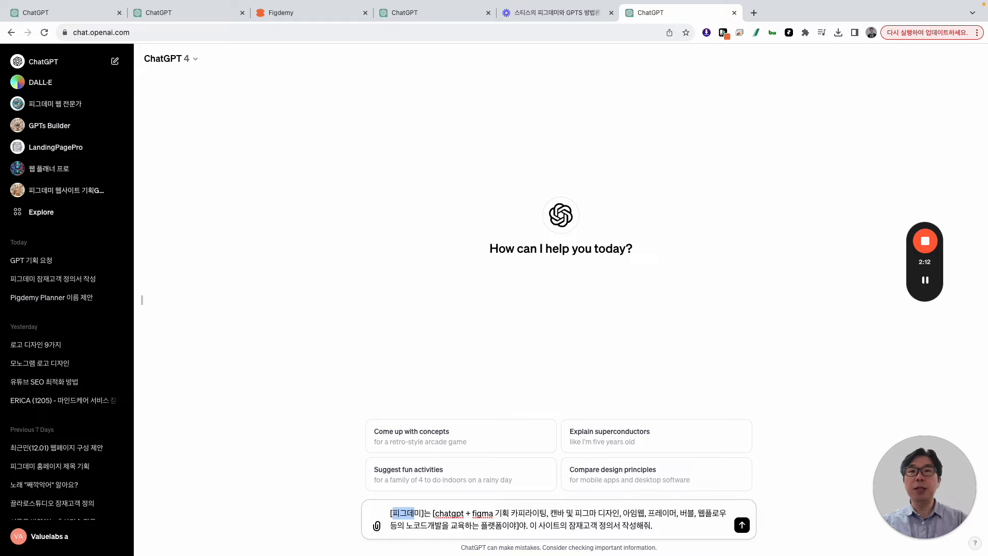
{"action": "key", "text": "Right"}
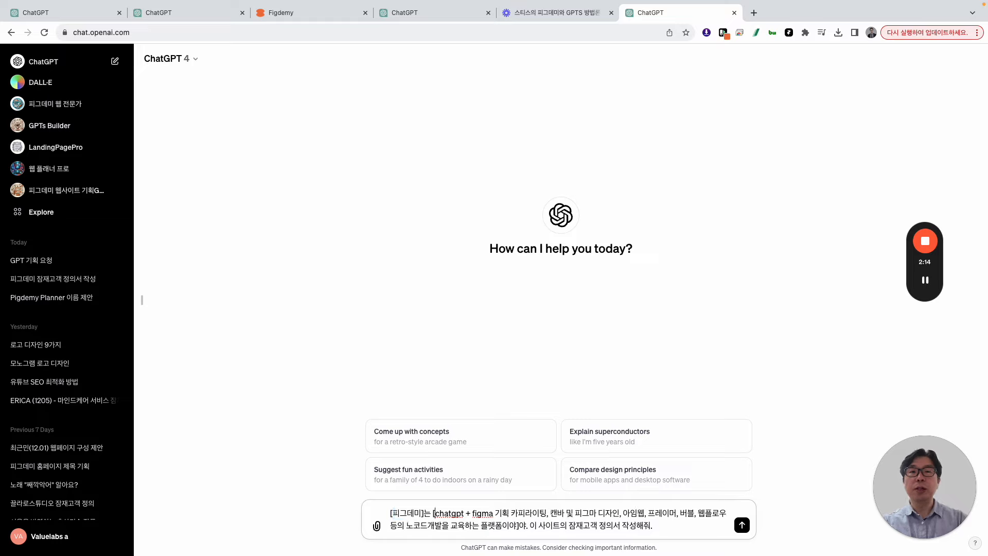
{"action": "left_click", "coordinate": [515, 524], "text": "shift"}
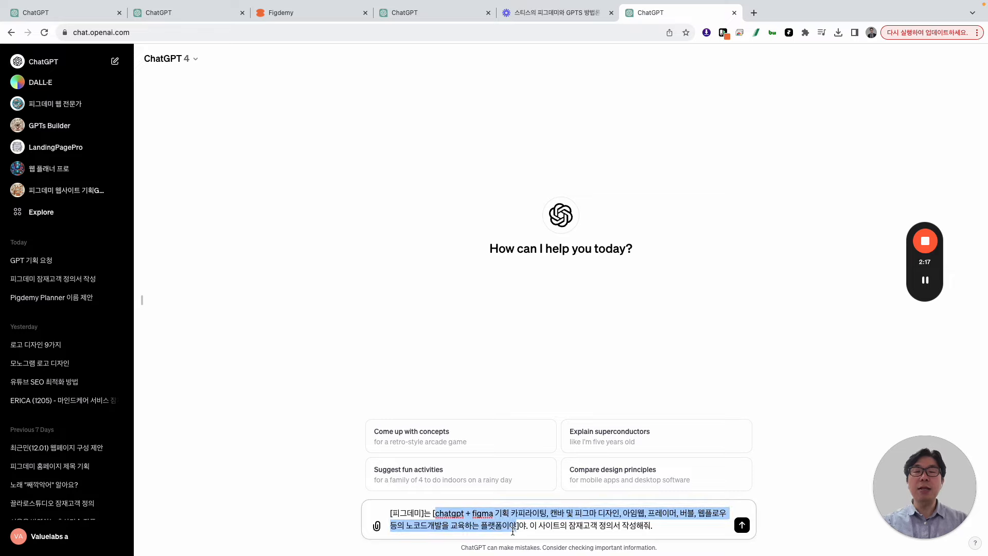
{"action": "left_click", "coordinate": [416, 515]}
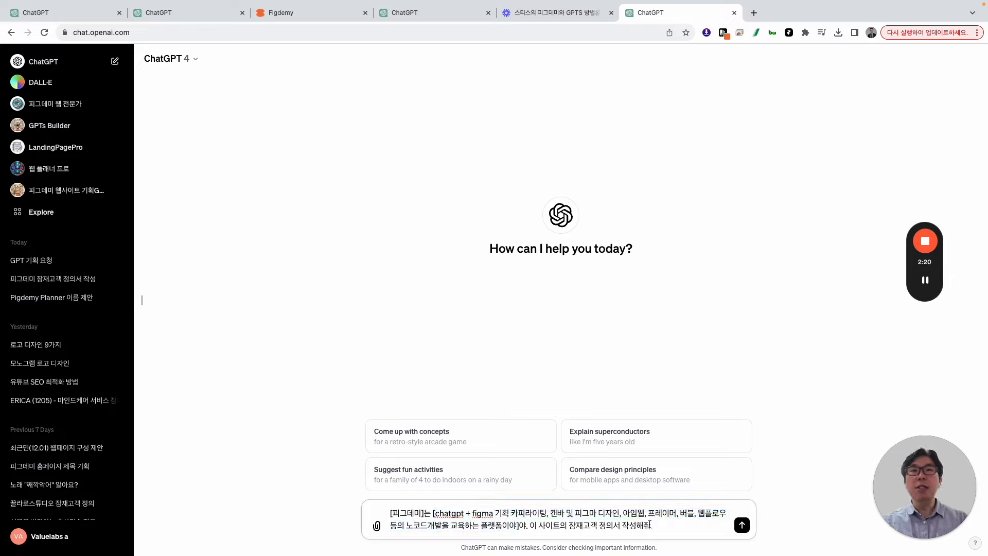
{"action": "type", "text": "."}
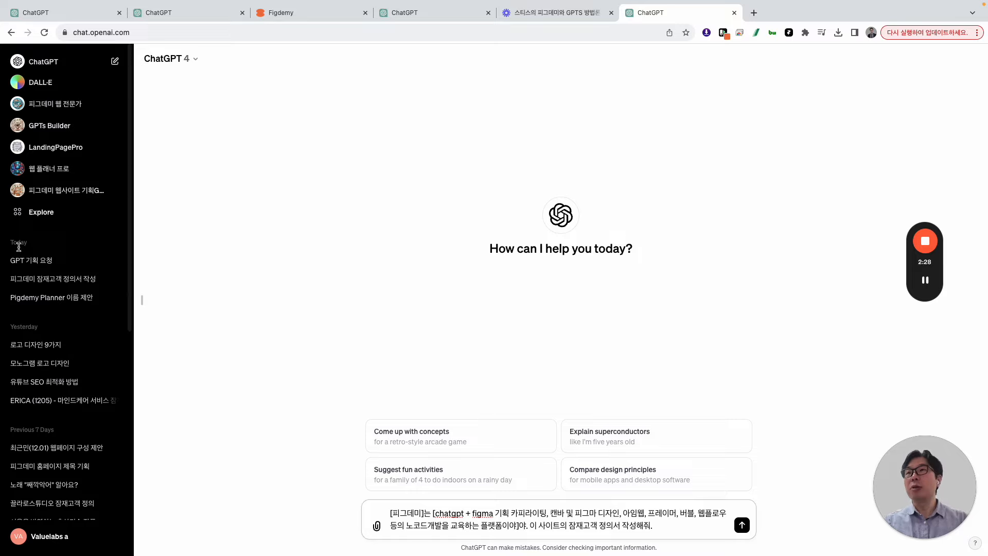
{"action": "scroll", "coordinate": [19, 247], "scroll_direction": "down", "scroll_amount": 3}
{"action": "scroll", "coordinate": [52, 335], "scroll_direction": "up", "scroll_amount": 3}
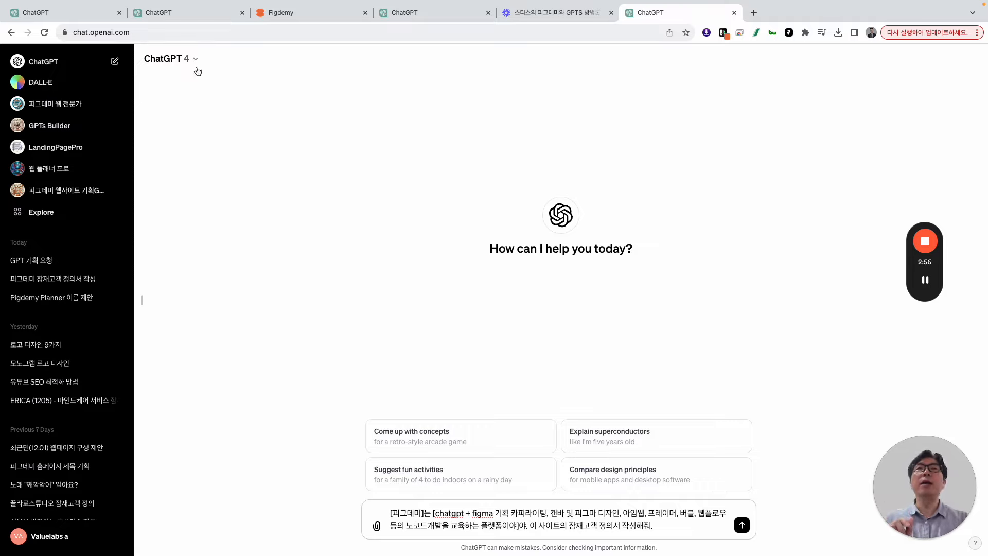
Start creating a new custom GPT in the GPT editor
{"action": "left_click", "coordinate": [58, 16]}
{"action": "left_click", "coordinate": [395, 175]}
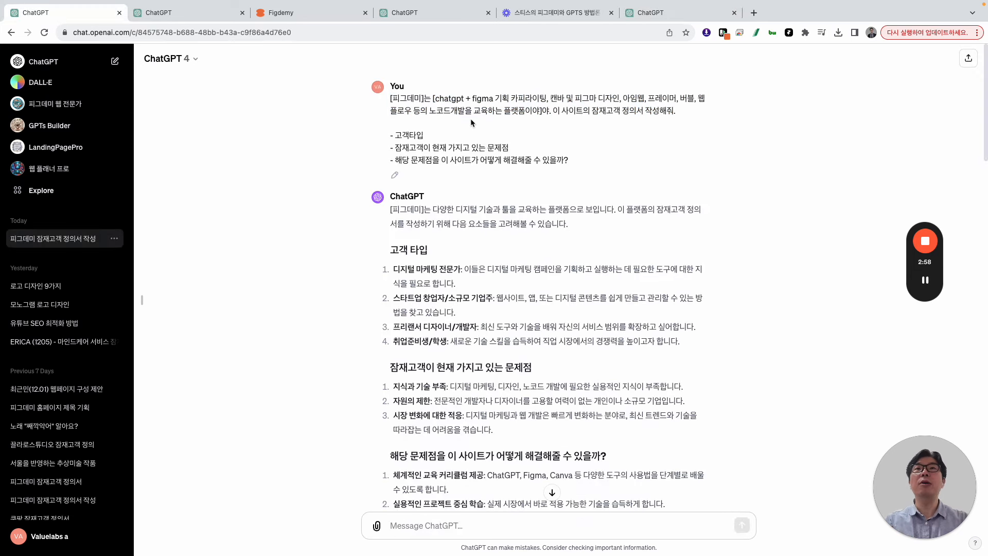
{"action": "left_click", "coordinate": [659, 15]}
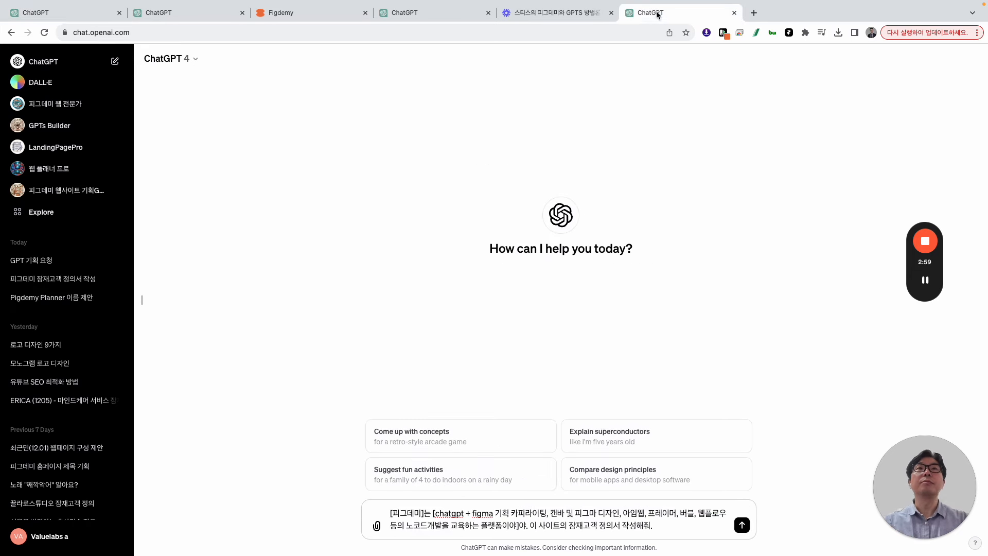
{"action": "left_click", "coordinate": [52, 215]}
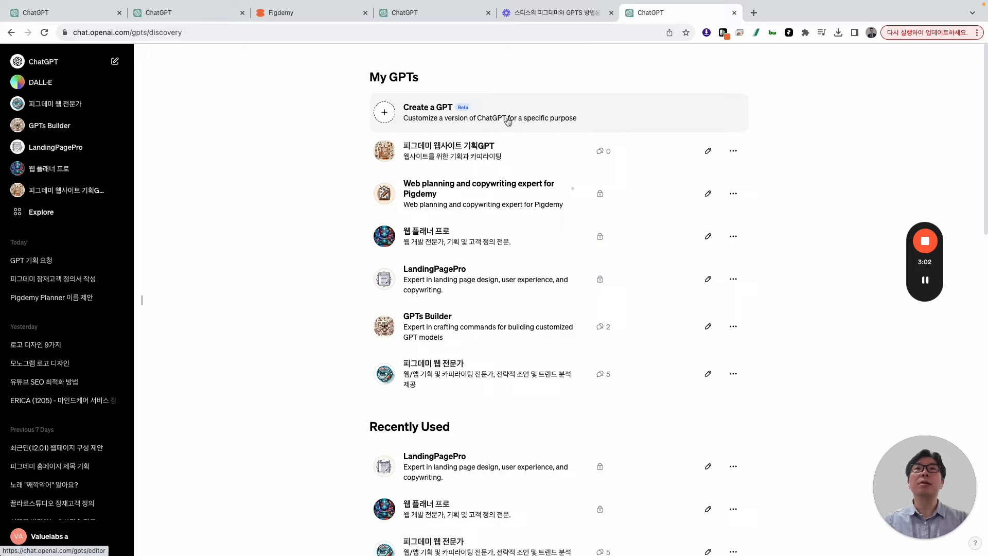
{"action": "left_click", "coordinate": [484, 108]}
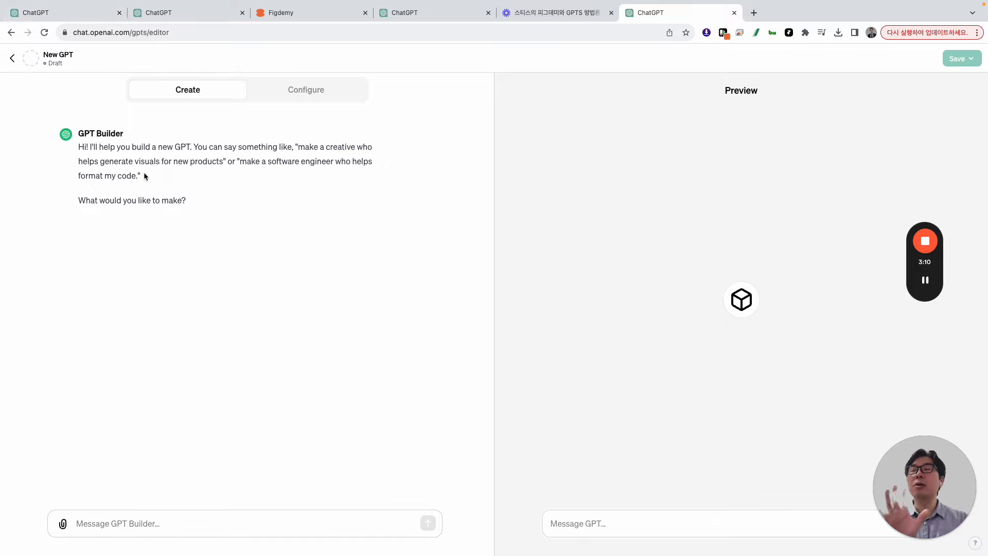
Copy the full 피그데미 customer-definition prompt with its three bullet points into the GPT Builder message and add a line break after it
{"action": "left_click", "coordinate": [79, 16]}
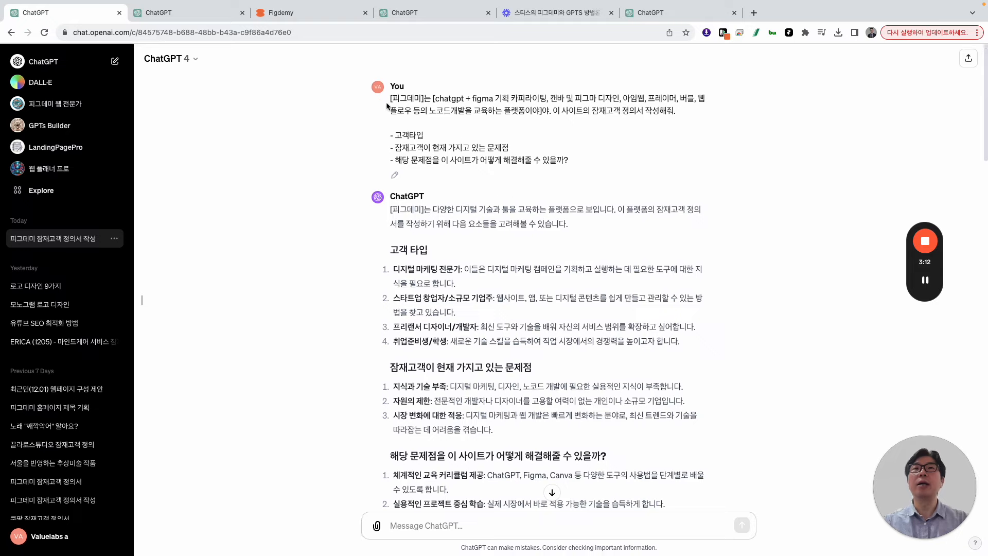
{"action": "left_click_drag", "start_coordinate": [391, 101], "coordinate": [575, 159]}
{"action": "key", "text": "super+c"}
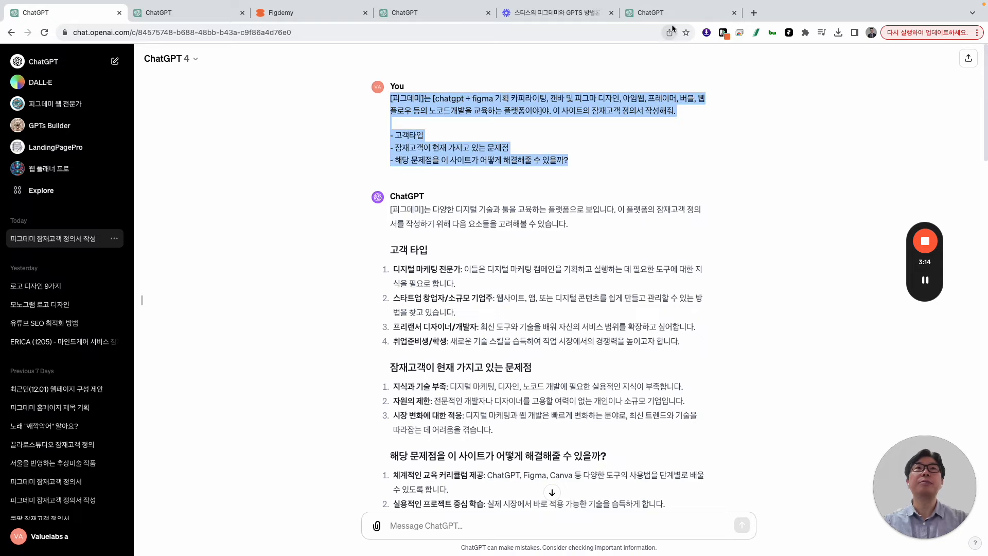
{"action": "left_click", "coordinate": [657, 19]}
{"action": "left_click", "coordinate": [135, 524]}
{"action": "key", "text": "super+v"}
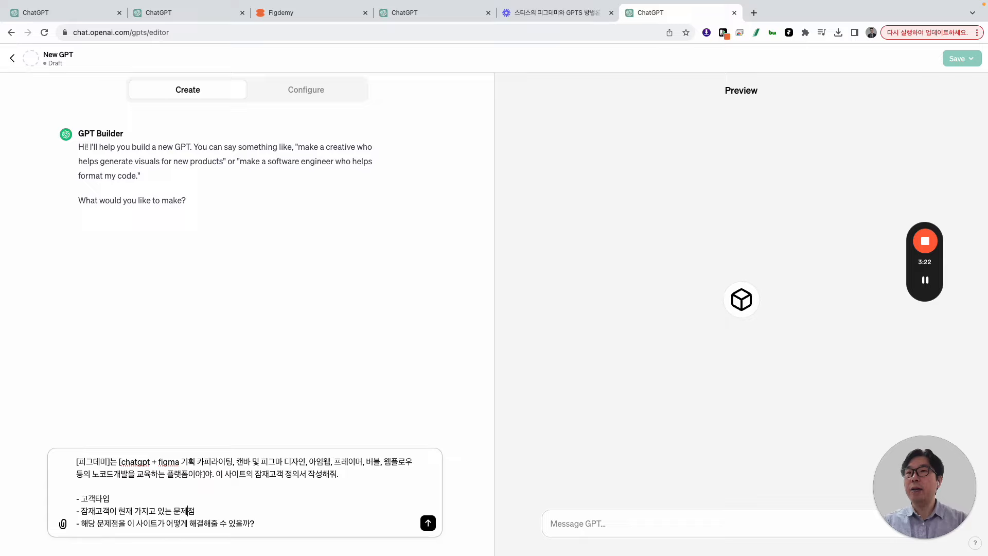
{"action": "key", "text": "shift+Return"}
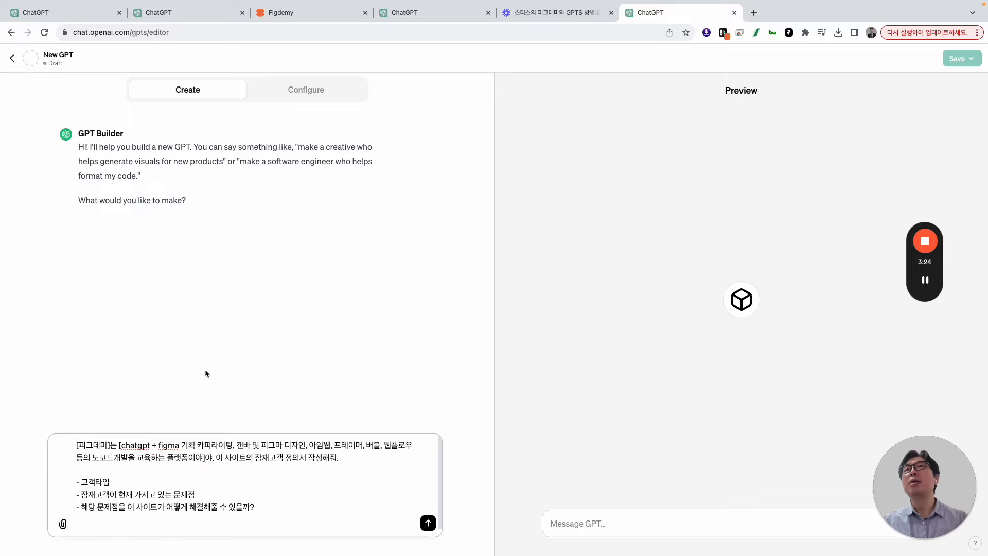
Move the earlier conversation next to the GPT editor in the browser and close the "스티스의 피그데미와 GPTS" page between them
{"action": "left_click_drag", "start_coordinate": [101, 23], "coordinate": [438, 12]}
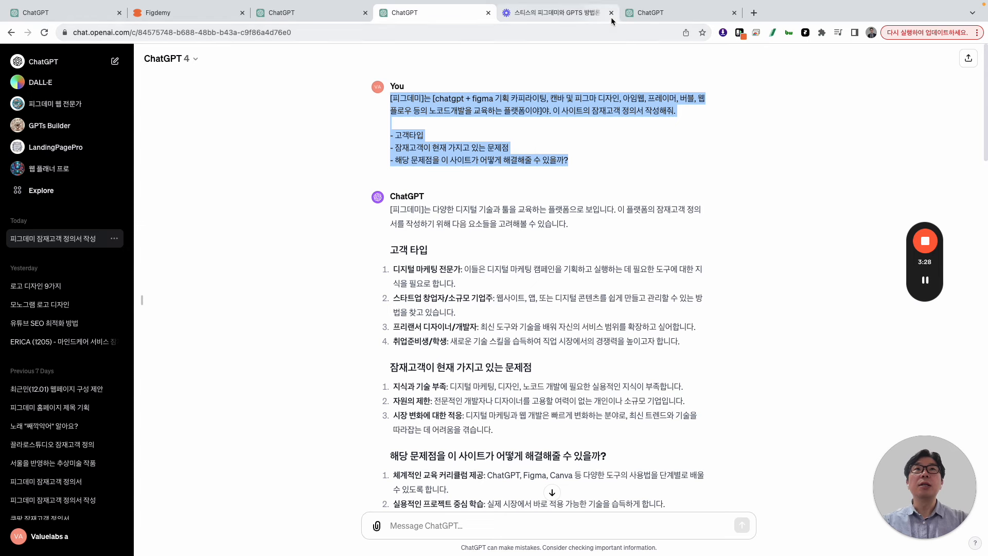
{"action": "left_click", "coordinate": [498, 14]}
{"action": "key", "text": "super+w"}
{"action": "left_click", "coordinate": [433, 15]}
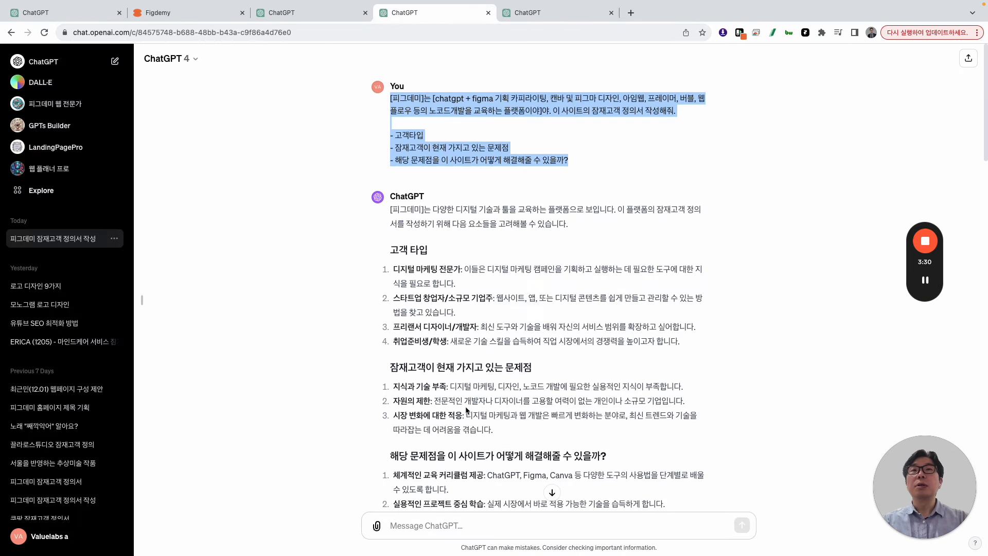
Copy ChatGPT's full customer-definition answer from the conversation and append it below the prompt in the GPT Builder message
{"action": "left_click_drag", "start_coordinate": [476, 268], "coordinate": [471, 268]}
{"action": "left_click_drag", "start_coordinate": [390, 209], "coordinate": [501, 231]}
{"action": "left_click", "coordinate": [502, 232]}
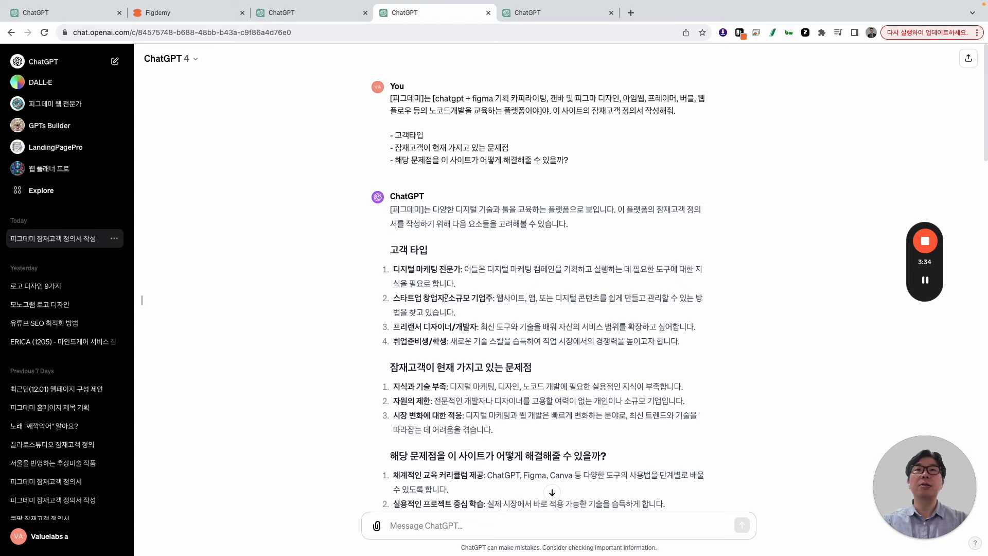
{"action": "scroll", "coordinate": [415, 372], "scroll_direction": "down", "scroll_amount": 5}
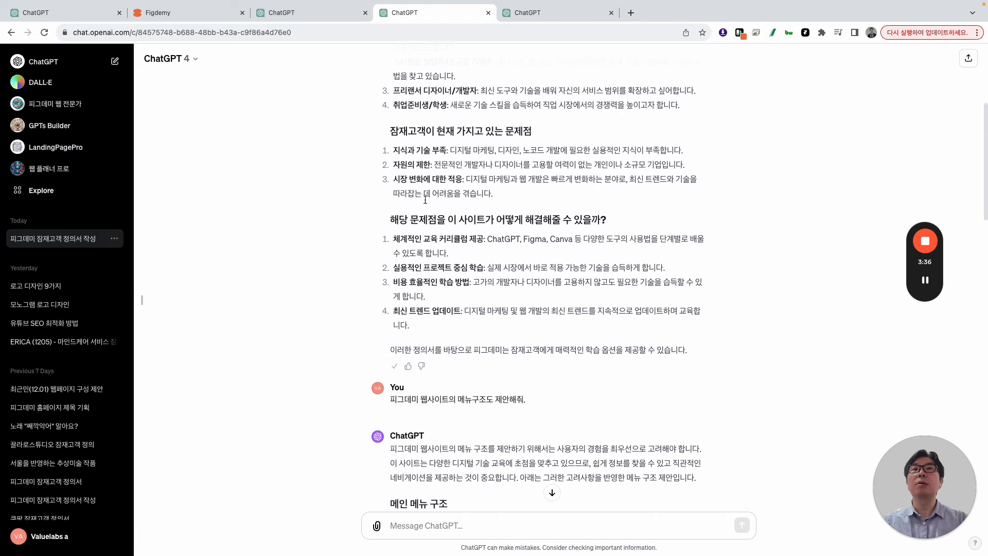
{"action": "left_click", "coordinate": [549, 14]}
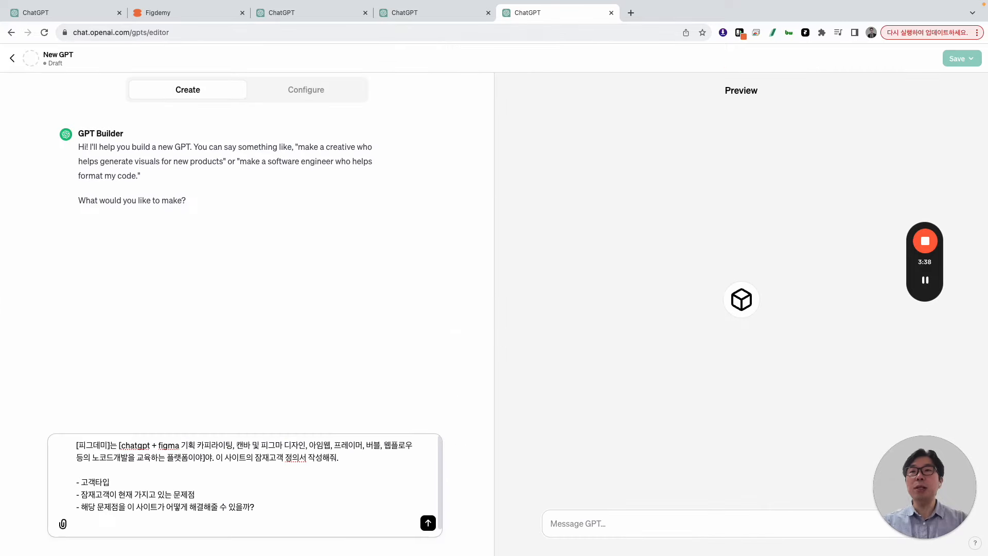
{"action": "scroll", "coordinate": [116, 493], "scroll_direction": "up", "scroll_amount": 10}
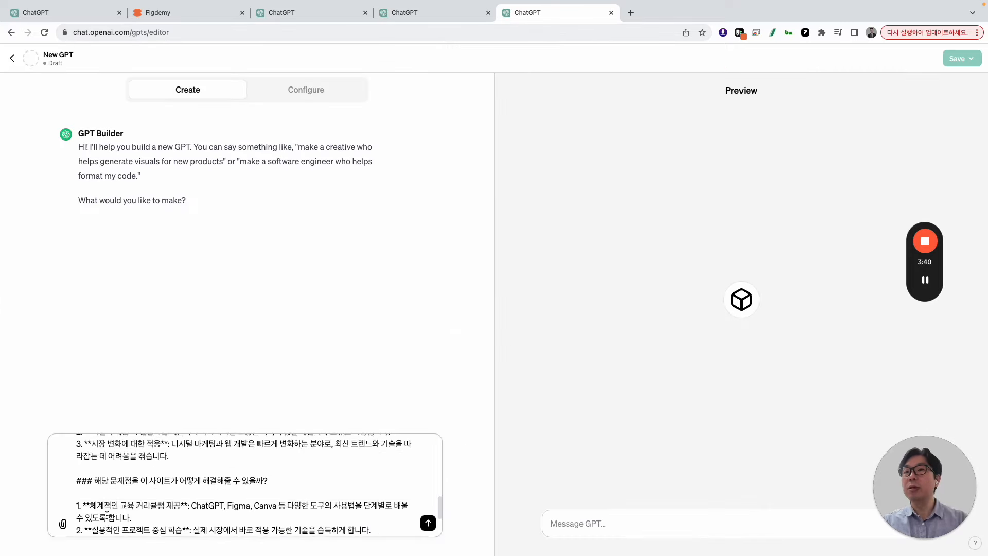
{"action": "scroll", "coordinate": [116, 494], "scroll_direction": "up", "scroll_amount": 4}
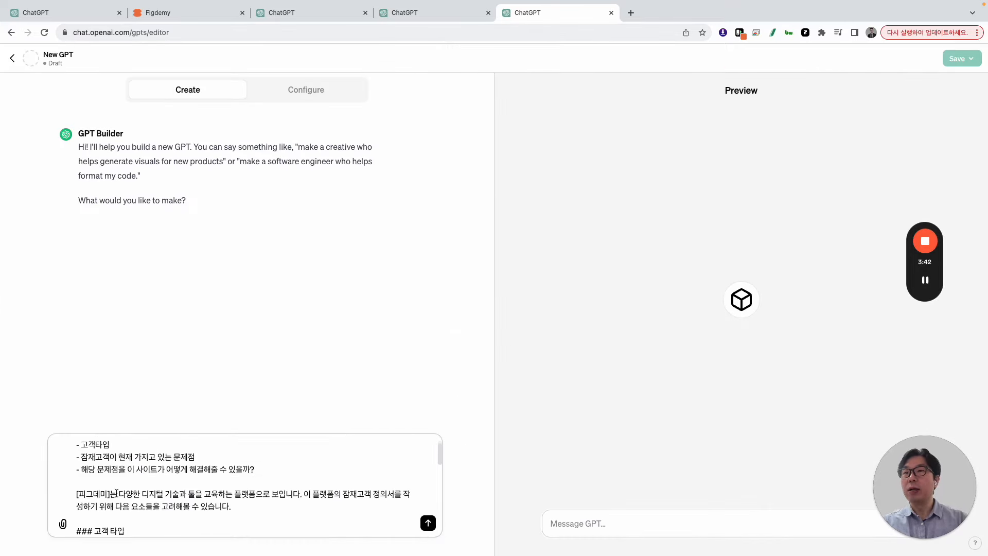
Delete the introductory paragraph of the pasted answer, above the "### 고객 타입" heading
{"action": "left_click", "coordinate": [117, 493]}
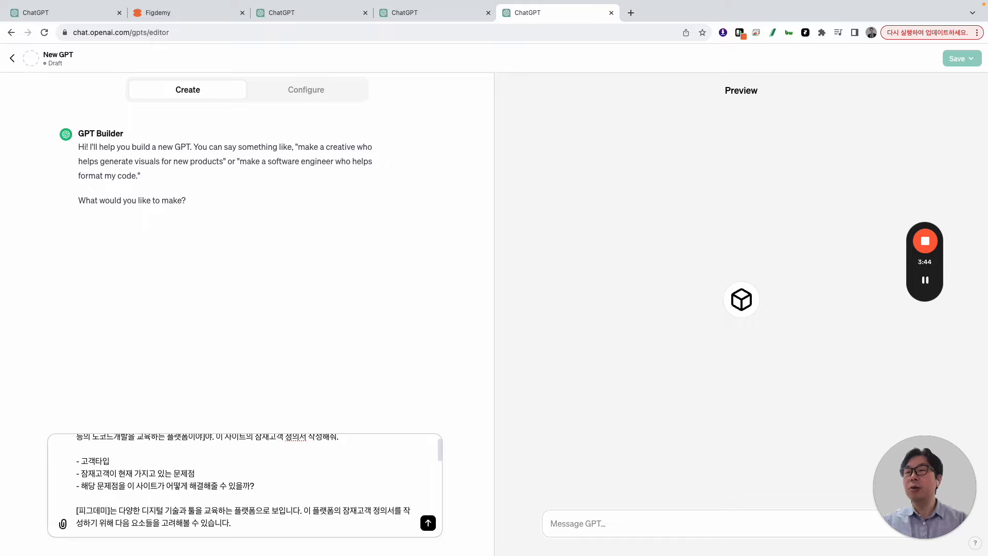
{"action": "key", "text": "shift+Down"}
{"action": "key", "text": "shift+Down"}
{"action": "key", "text": "shift+Down"}
{"action": "key", "text": "BackSpace"}
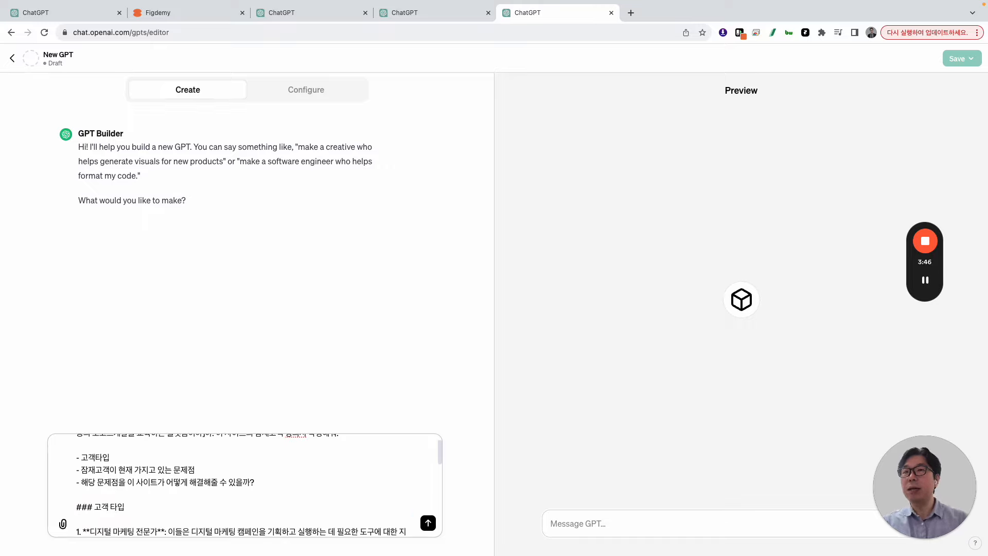
Delete the closing sentence beginning "이러한 정의서를 바탕으로" at the end of the pasted answer
{"action": "scroll", "coordinate": [116, 496], "scroll_direction": "down", "scroll_amount": 10}
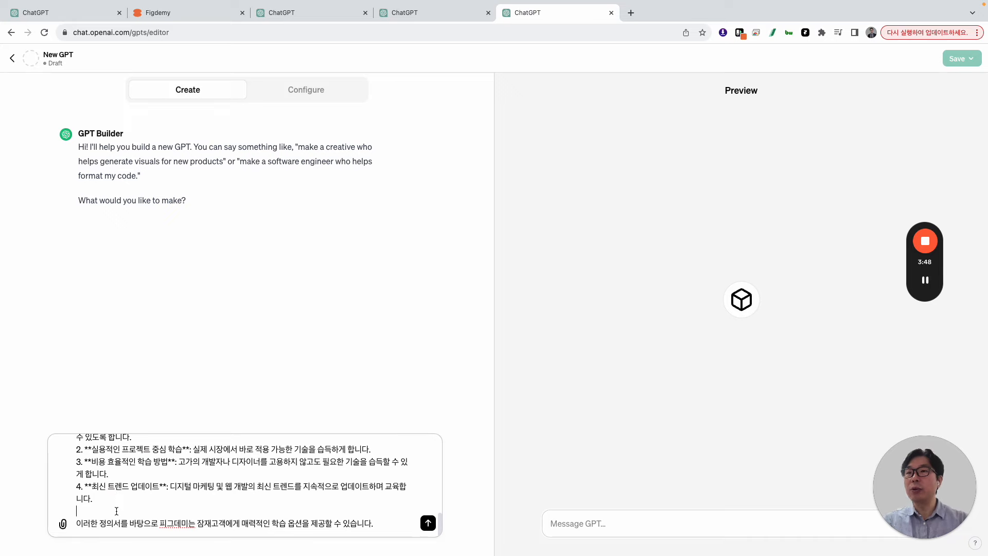
{"action": "key", "text": "shift+Down"}
{"action": "key", "text": "shift+Down"}
{"action": "key", "text": "BackSpace"}
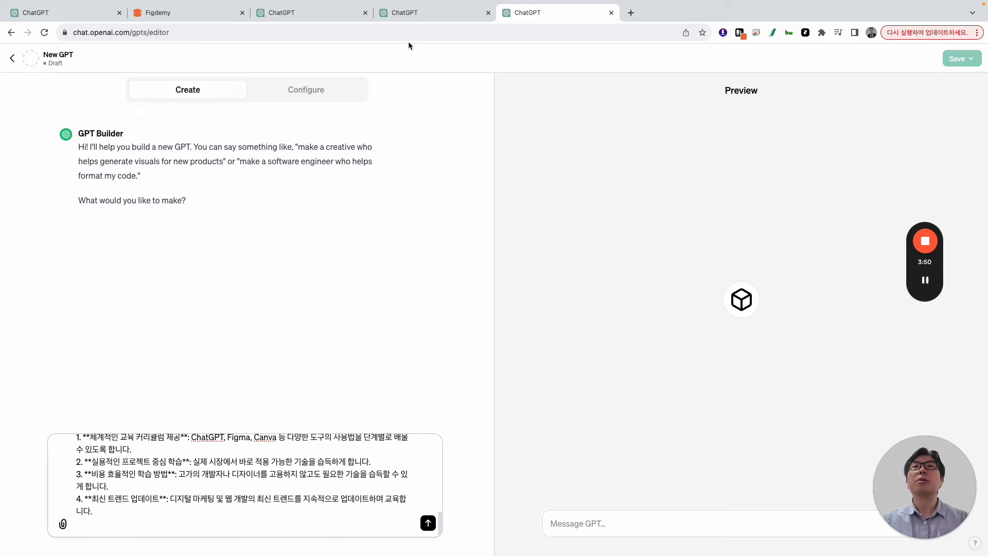
Copy the confirmed seven-item menu list, starting at "아래 메뉴구조도로 컨펌할게.", from the earlier conversation and append it to the GPT Builder message
{"action": "left_click", "coordinate": [406, 13]}
{"action": "scroll", "coordinate": [666, 236], "scroll_direction": "down", "scroll_amount": 5}
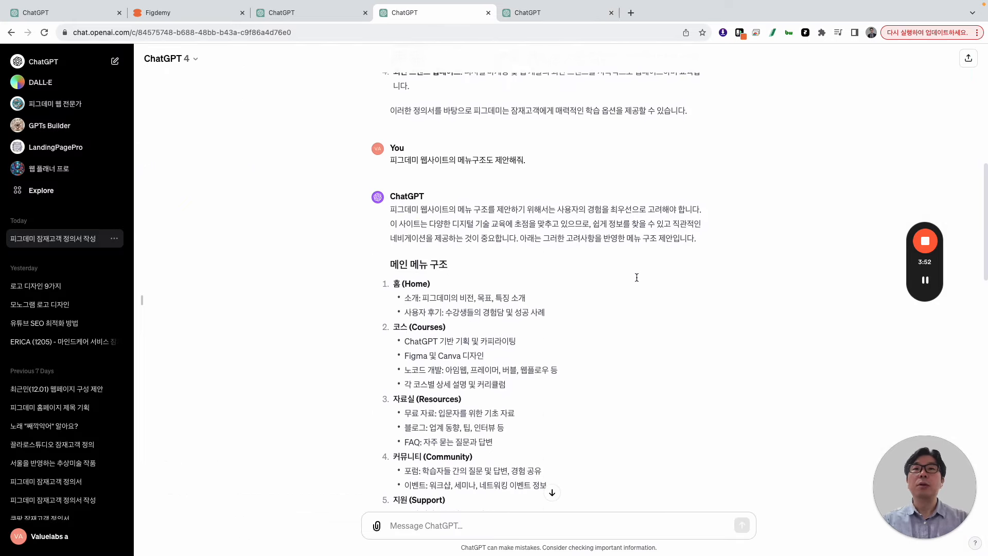
{"action": "scroll", "coordinate": [538, 235], "scroll_direction": "down", "scroll_amount": 12}
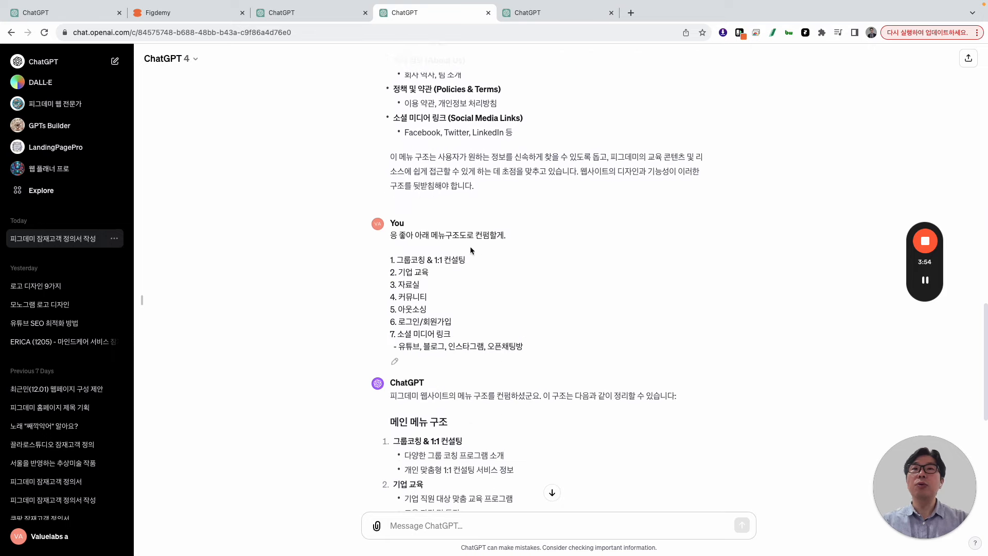
{"action": "left_click_drag", "start_coordinate": [418, 235], "coordinate": [583, 364]}
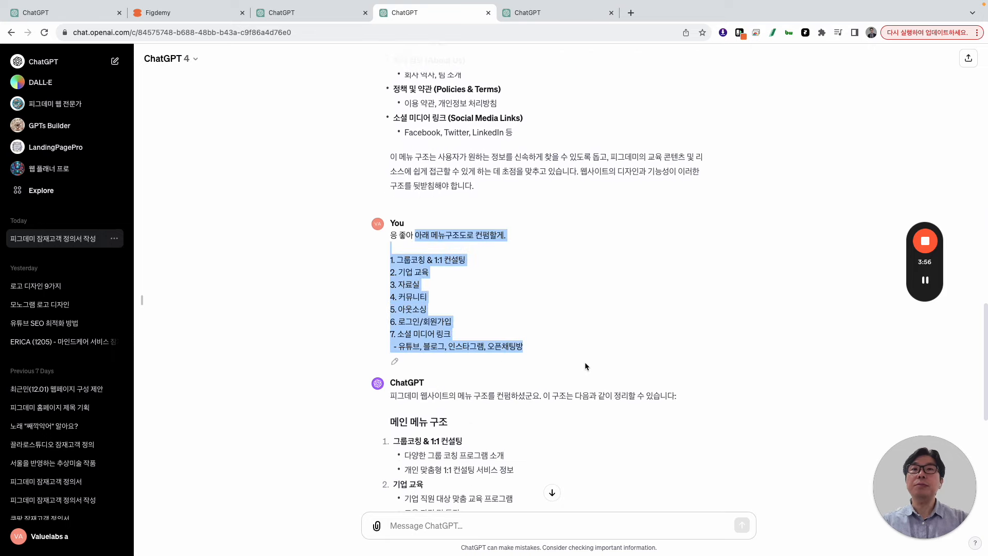
{"action": "key", "text": "ctrl+Tab"}
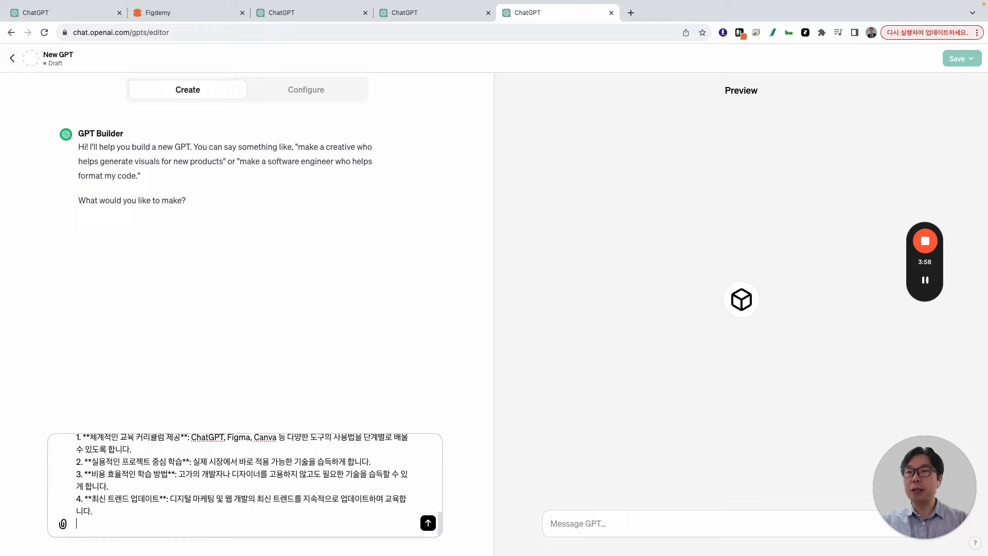
{"action": "key", "text": "shift+Return"}
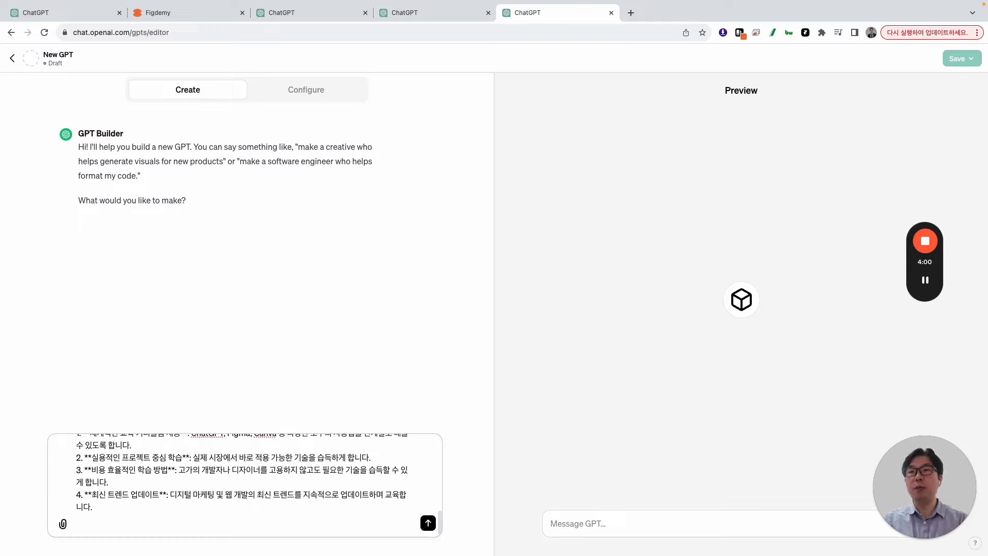
{"action": "key", "text": "super+v"}
{"action": "key", "text": "BackSpace"}
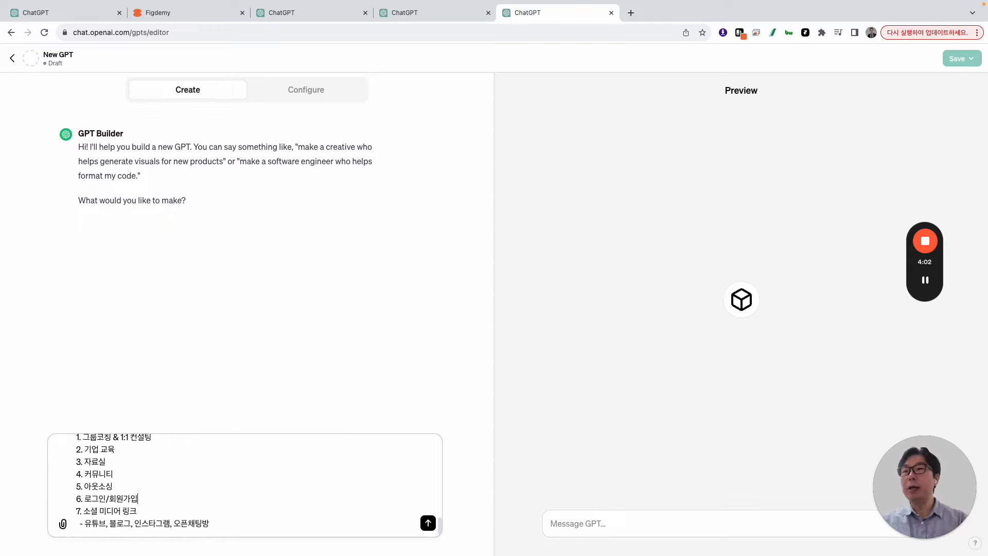
Check the pasted menu list in the builder message and the remaining part of the earlier conversation below the confirmed menu
{"action": "key", "text": "Up"}
{"action": "key", "text": "Up"}
{"action": "key", "text": "Up"}
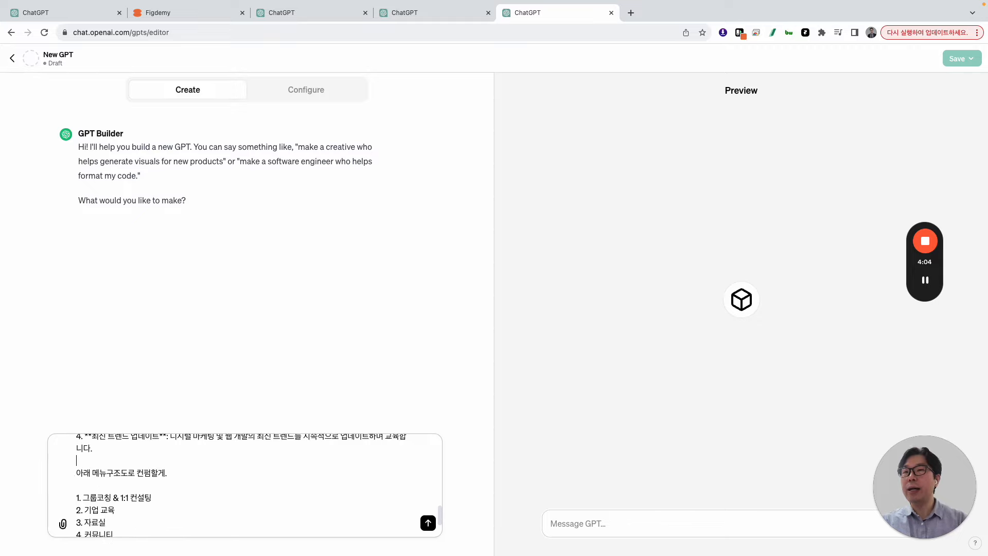
{"action": "key", "text": "shift+Right"}
{"action": "key", "text": "shift+Right"}
{"action": "key", "text": "Down"}
{"action": "key", "text": "Down"}
{"action": "key", "text": "Down"}
{"action": "key", "text": "Down"}
{"action": "key", "text": "Down"}
{"action": "key", "text": "Down"}
{"action": "key", "text": "Down"}
{"action": "key", "text": "Down"}
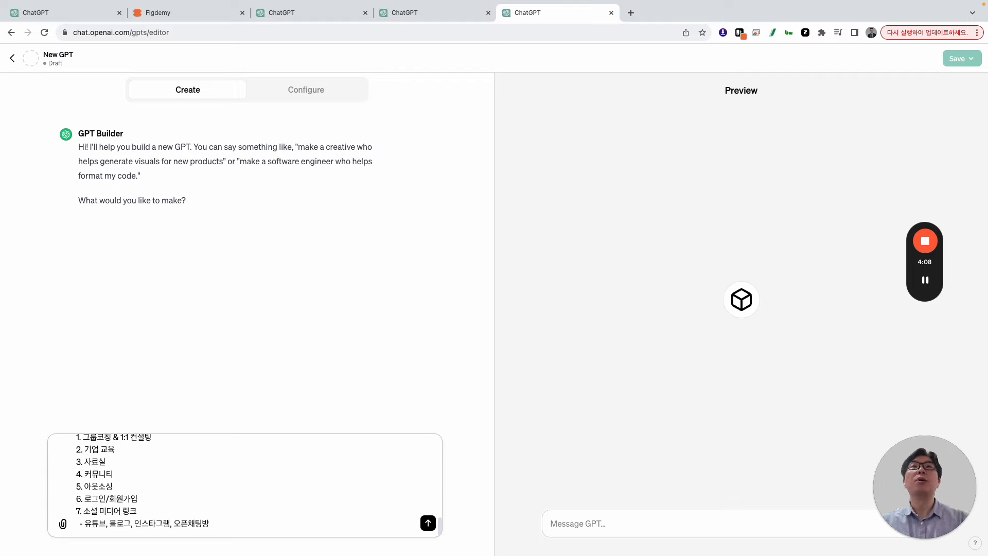
{"action": "left_click", "coordinate": [453, 12]}
{"action": "scroll", "coordinate": [658, 282], "scroll_direction": "down", "scroll_amount": 5}
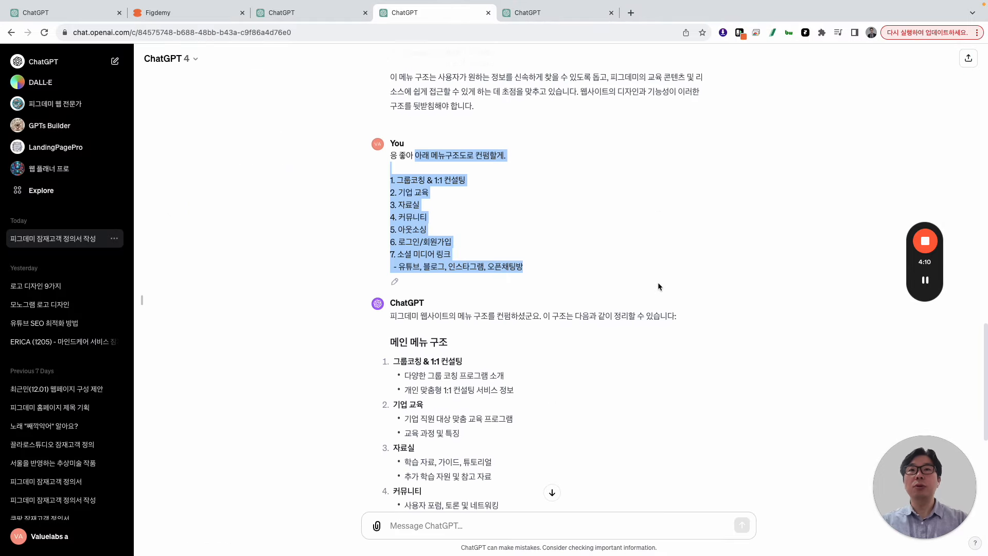
{"action": "scroll", "coordinate": [448, 168], "scroll_direction": "down", "scroll_amount": 3}
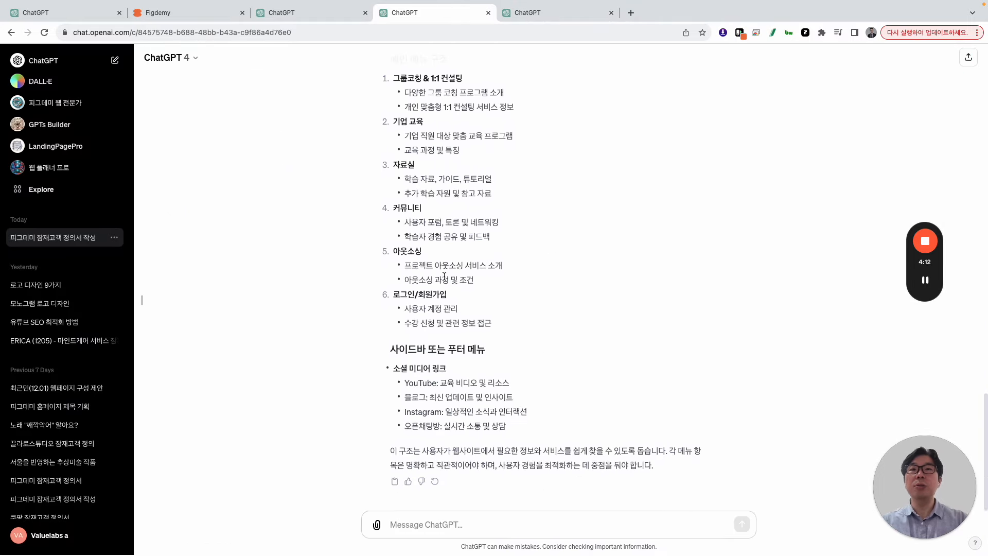
{"action": "left_click", "coordinate": [527, 13]}
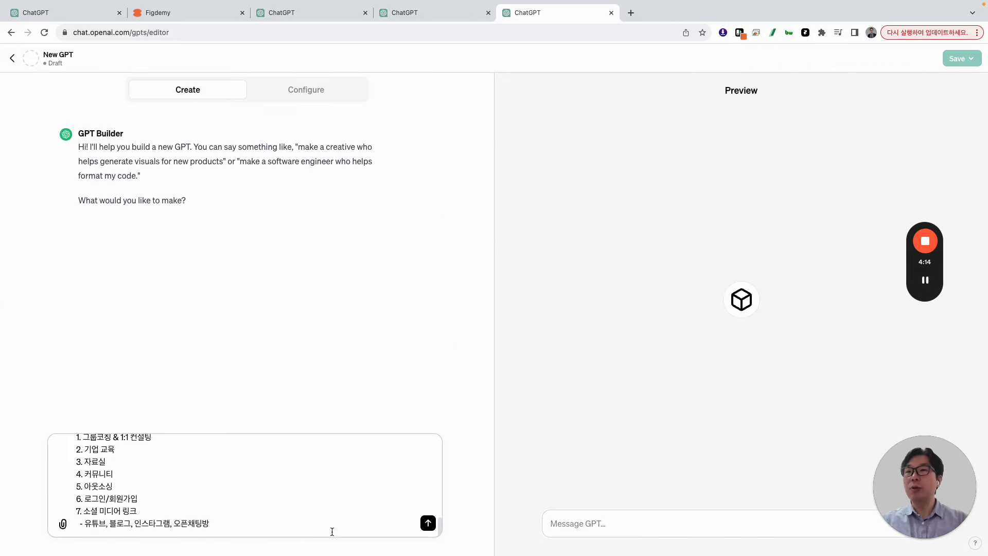
Add the sentence "앞으로 대화는 한글로 진행해줘." below the menu list in the GPT Builder message, separated by a blank line
{"action": "key", "text": "shift+Return"}
{"action": "key", "text": "shift+Return"}
{"action": "type", "text": "애"}
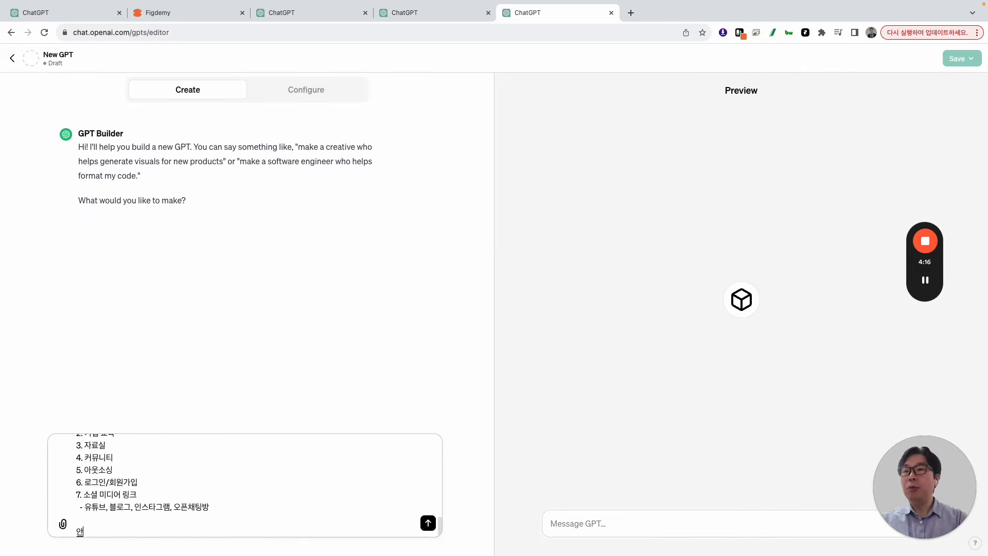
{"action": "type", "text": "ㅂ"}
{"action": "type", "text": "으로 대화"}
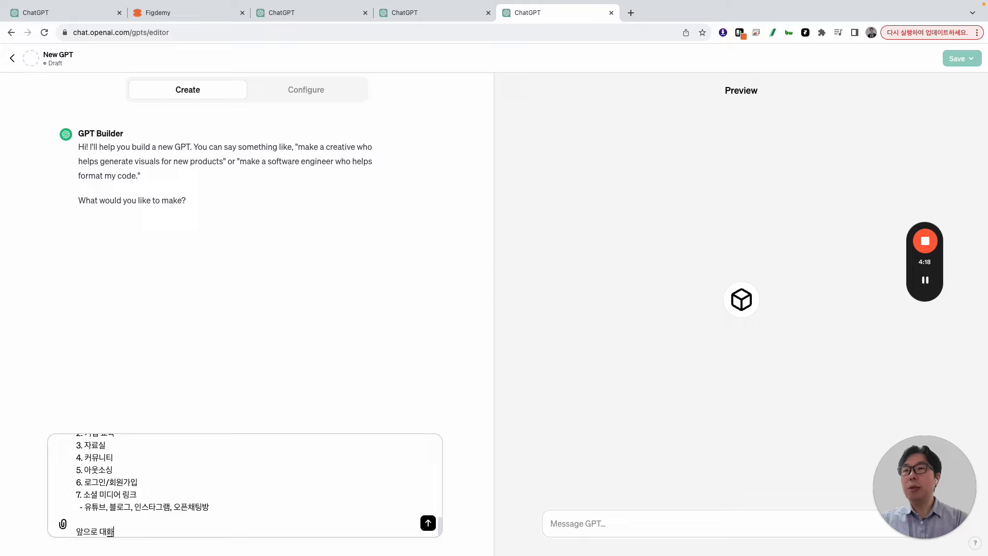
{"action": "type", "text": "는 한그"}
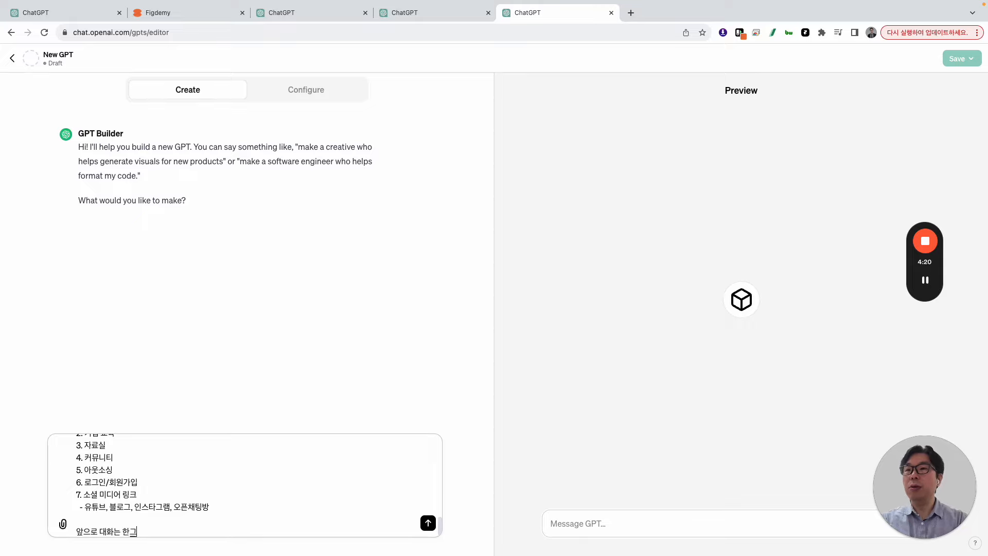
{"action": "type", "text": "ㄹ로 진행해줘"}
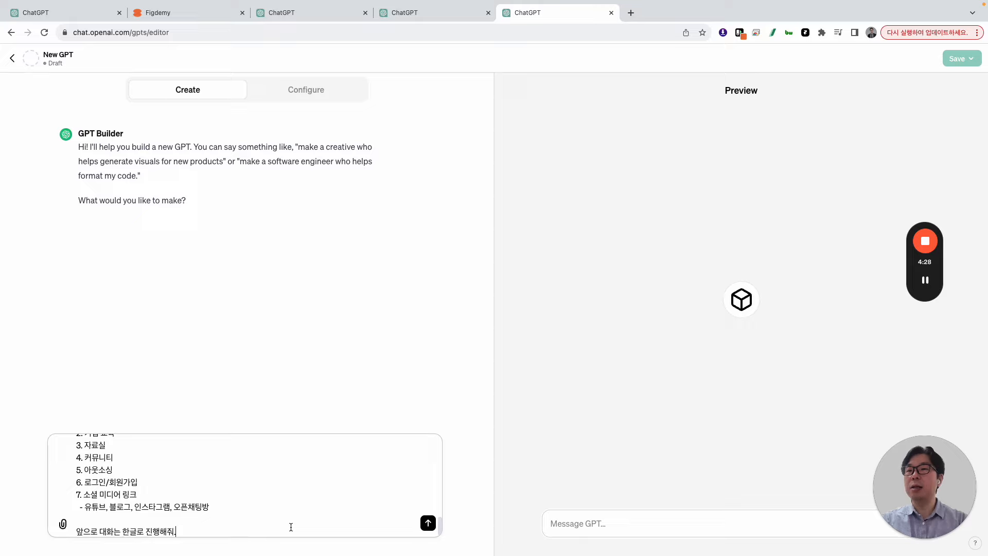
{"action": "type", "text": "."}
Add the naming request "GPT 이름은 '피그데미 웹사이트 기획 카피라이팅 GPT'로 해줘." as a new paragraph of the builder message
{"action": "key", "text": "shift+Return"}
{"action": "key", "text": "shift+Return"}
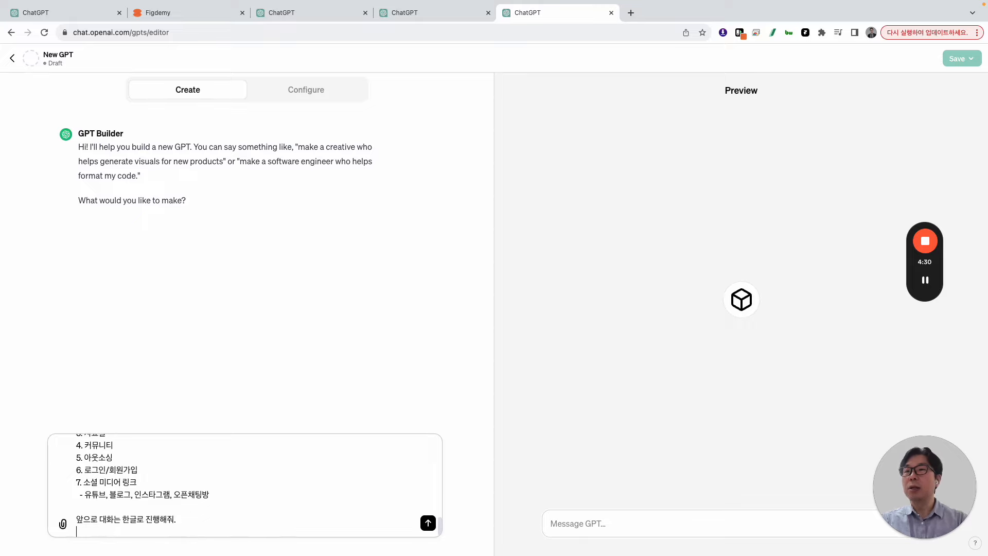
{"action": "type", "text": "GPT 이름은"}
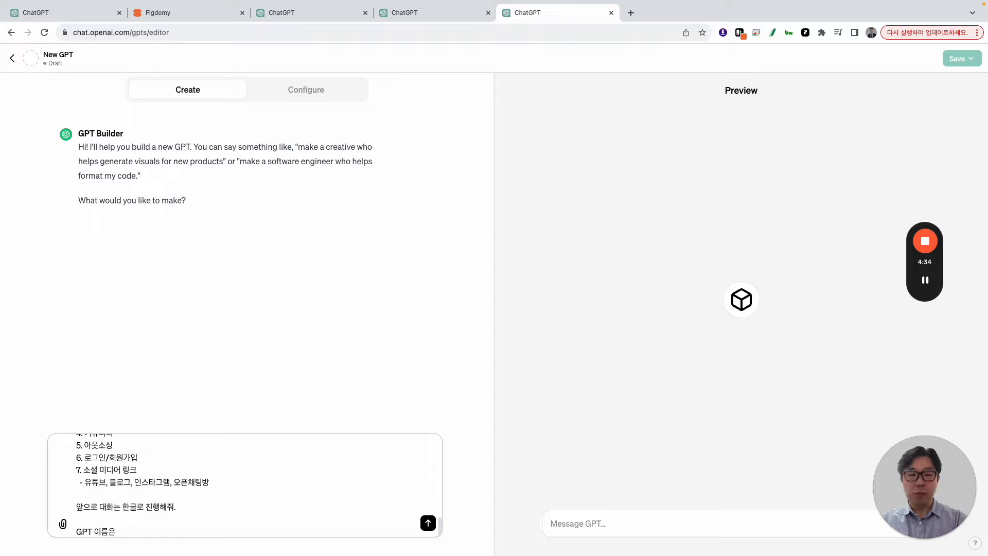
{"action": "type", "text": " '피그데미"}
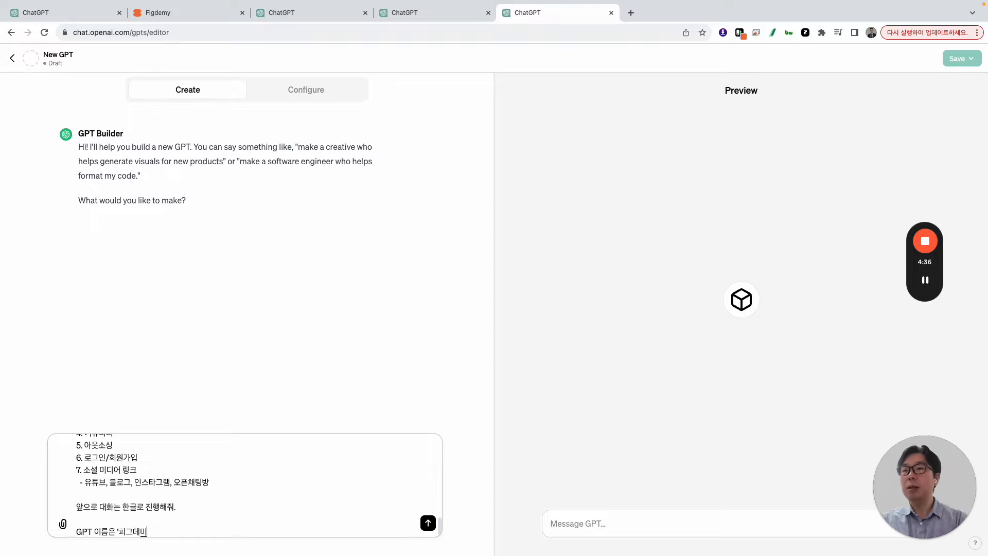
{"action": "type", "text": " 웨"}
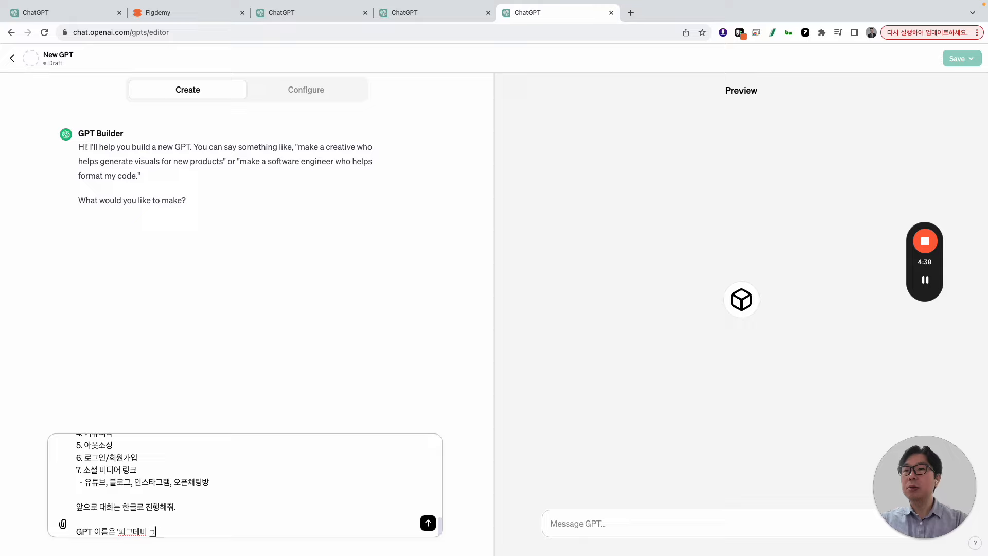
{"action": "type", "text": "ㅂ사이트 기획"}
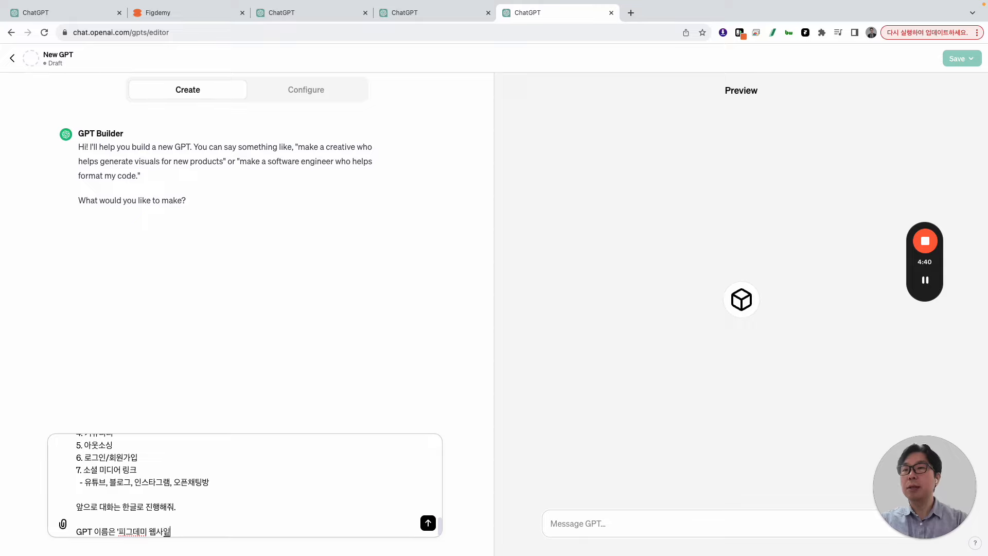
{"action": "type", "text": " 카피"}
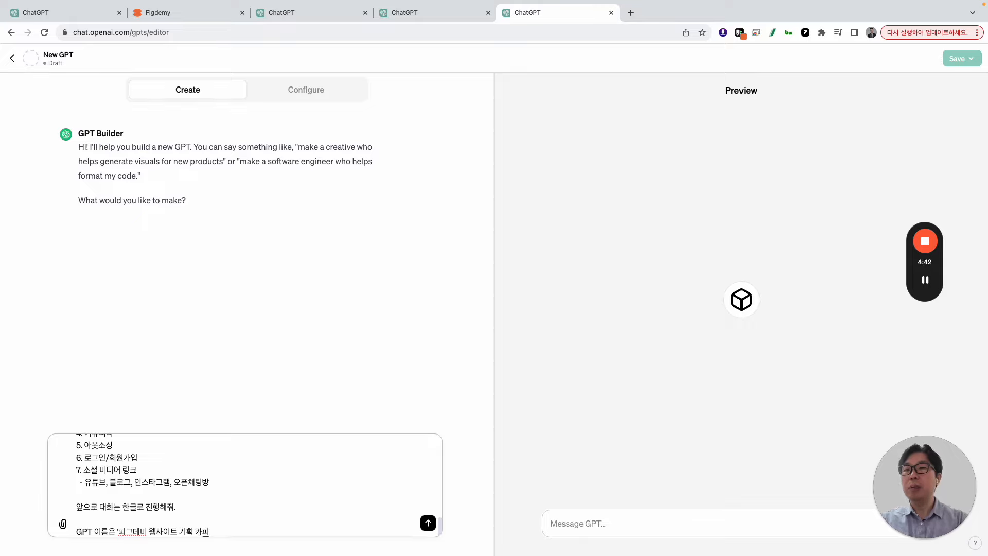
{"action": "type", "text": "라이팅 G"}
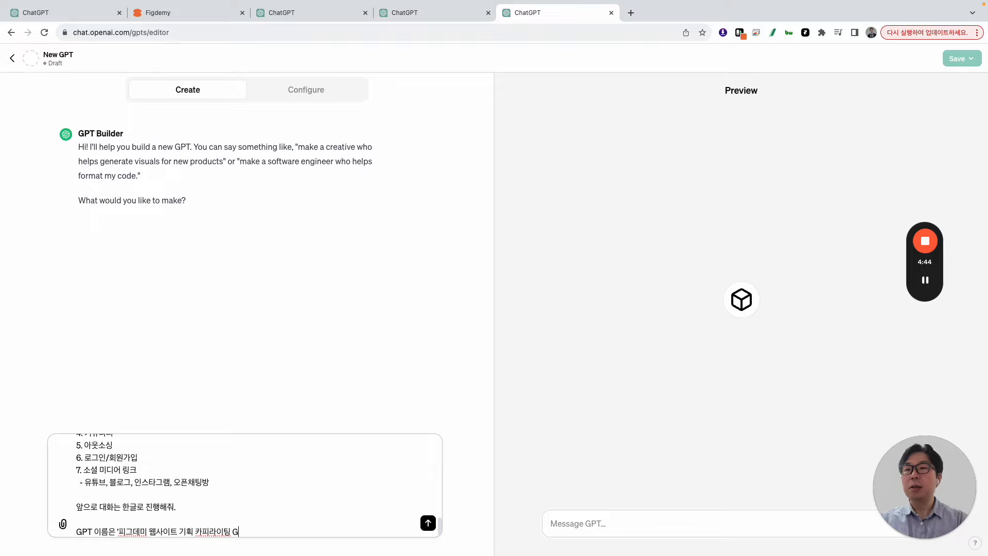
{"action": "type", "text": "PT'로 해줘."}
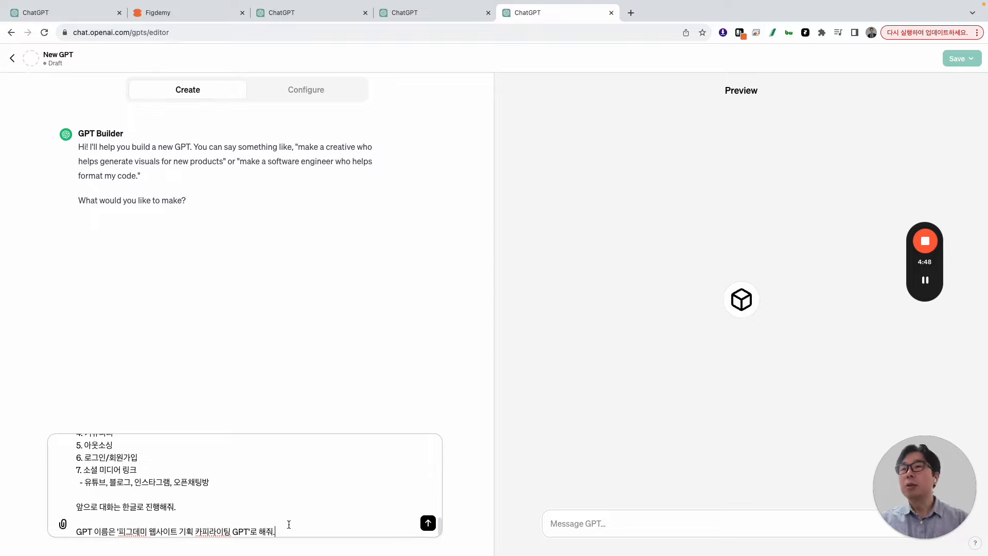
Add the closing paragraph "프로필 이미지는 일러스트 느낌의 오렌지 컬러로 만들어줘." and send the message to GPT Builder
{"action": "scroll", "coordinate": [287, 524], "scroll_direction": "up", "scroll_amount": 15}
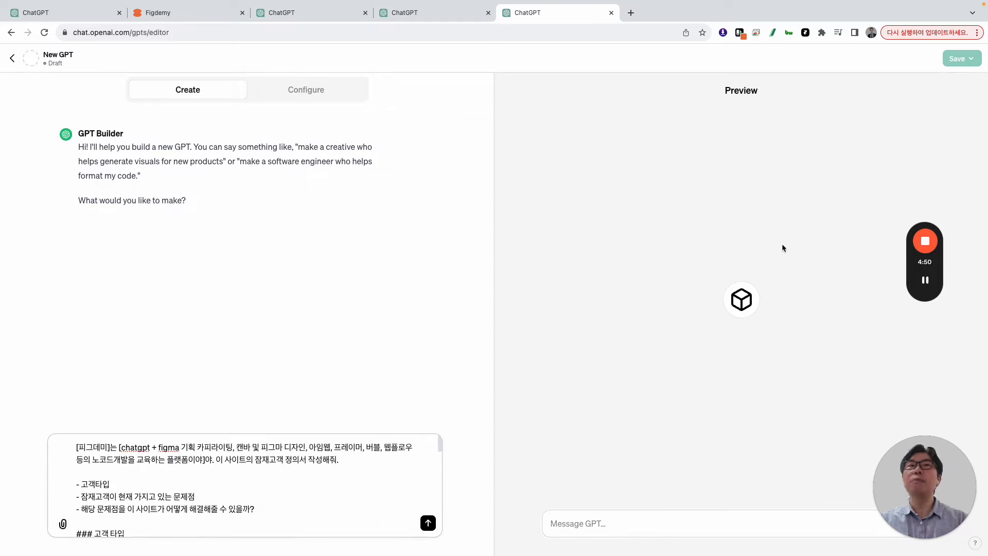
{"action": "scroll", "coordinate": [337, 511], "scroll_direction": "down", "scroll_amount": 15}
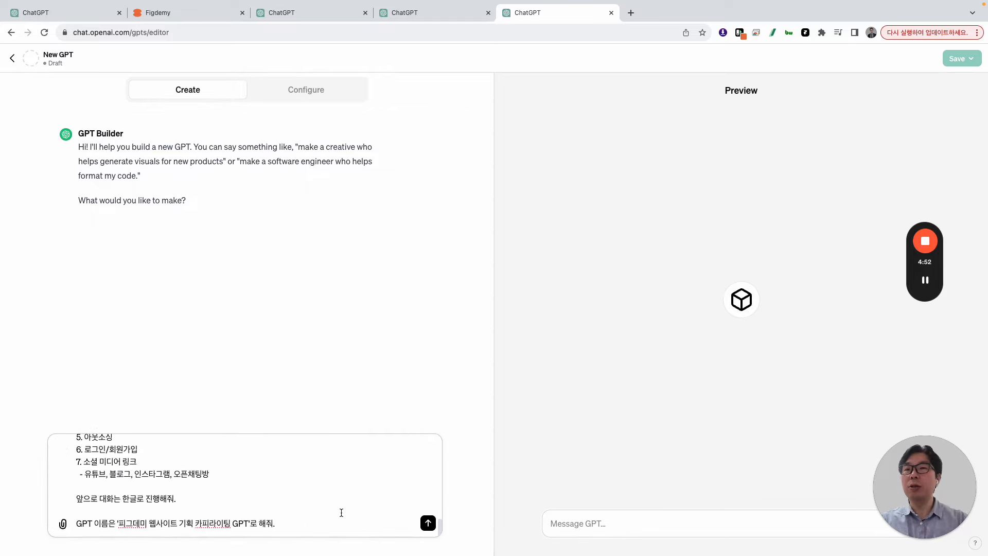
{"action": "key", "text": "shift+Return"}
{"action": "key", "text": "shift+Return"}
{"action": "type", "text": "프로"}
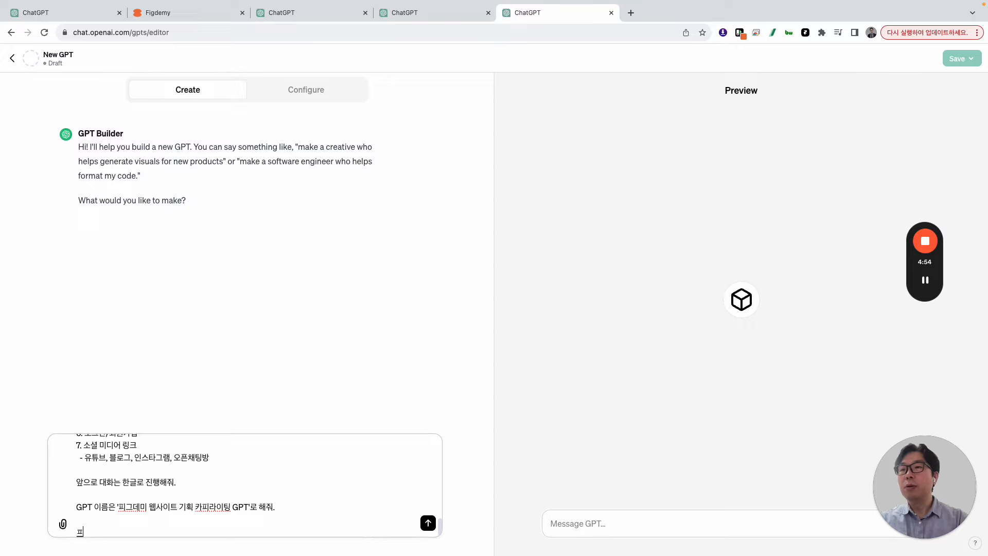
{"action": "type", "text": "필 이미지는"}
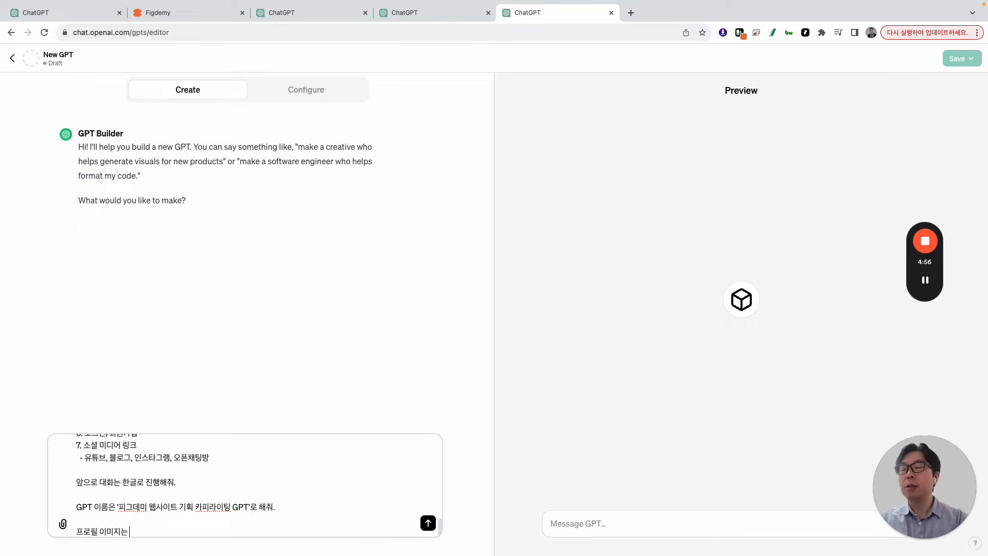
{"action": "type", "text": " 일러스트 느낌"}
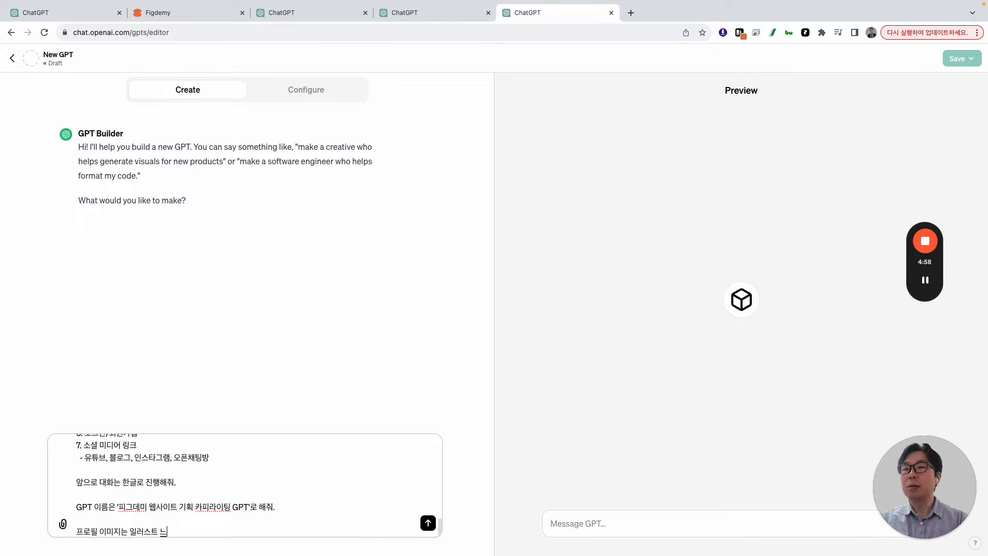
{"action": "type", "text": "의"}
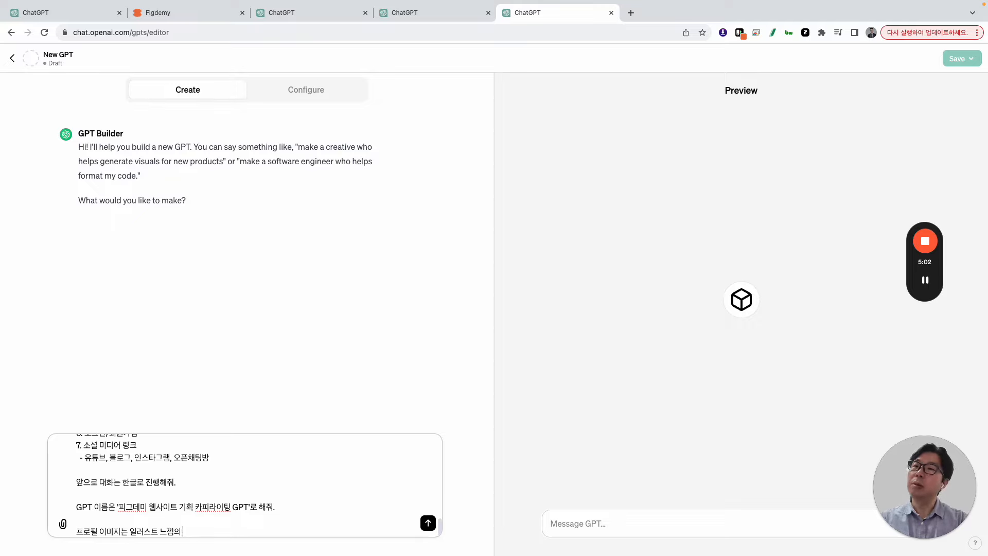
{"action": "type", "text": " 오레지 컬"}
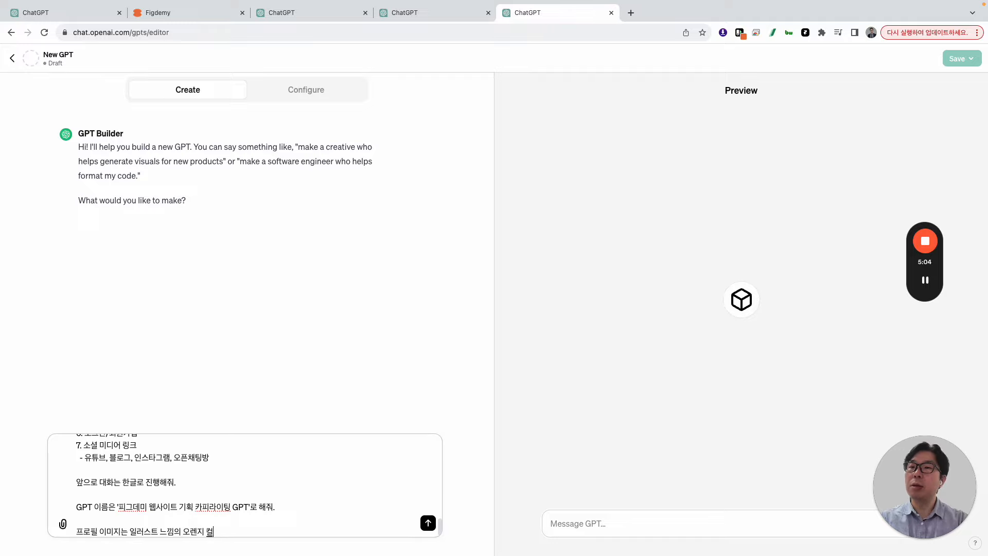
{"action": "type", "text": "러로 만들어줘."}
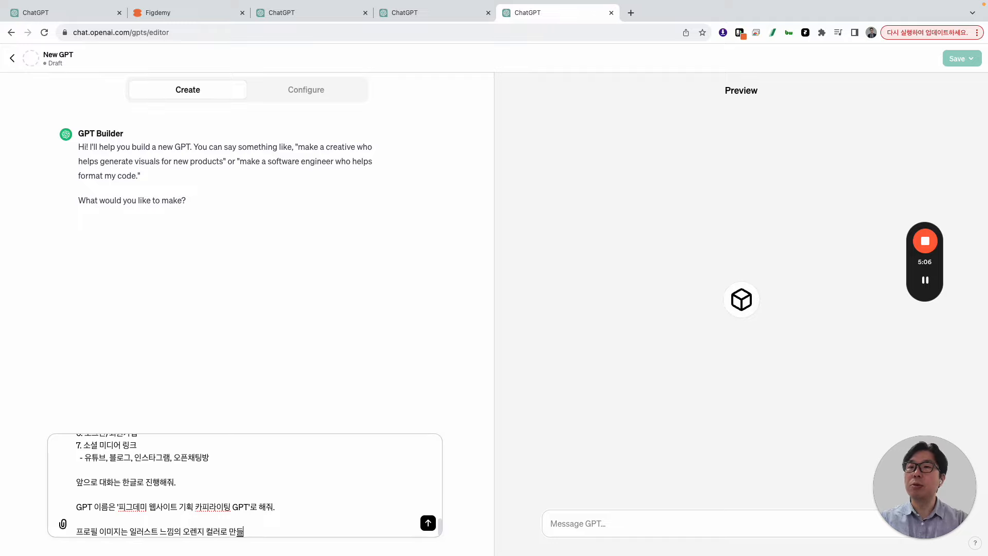
{"action": "key", "text": "ctrl+a"}
{"action": "key", "text": "Return"}
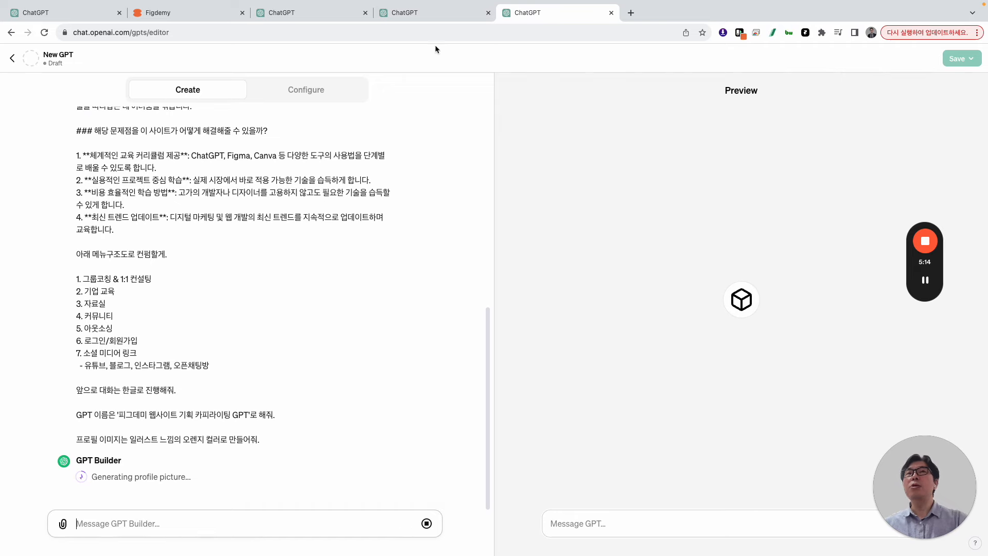
Review the confirmed menu list and ChatGPT's main menu structure answer in the earlier conversation
{"action": "left_click", "coordinate": [434, 9]}
{"action": "scroll", "coordinate": [515, 383], "scroll_direction": "up", "scroll_amount": 5}
{"action": "scroll", "coordinate": [509, 410], "scroll_direction": "down", "scroll_amount": 5}
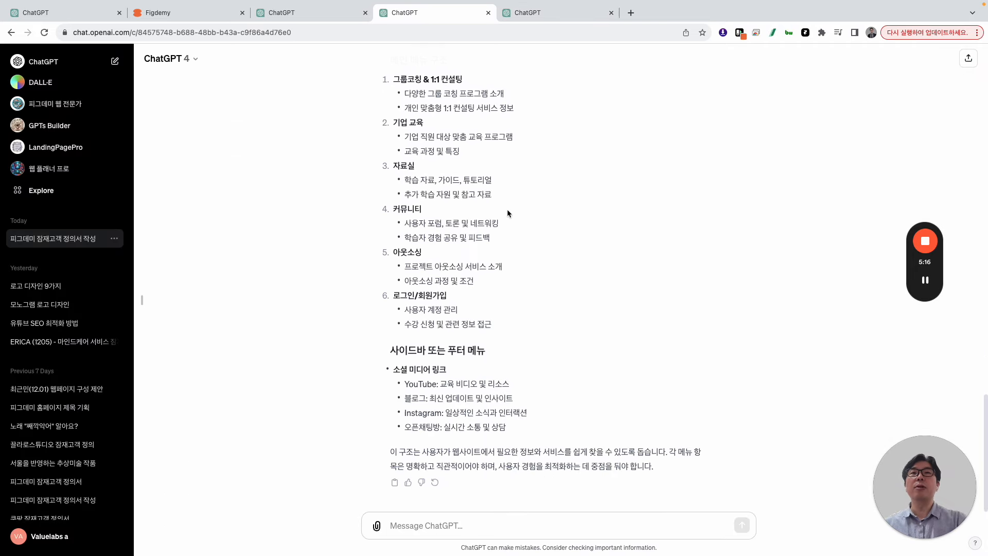
{"action": "scroll", "coordinate": [458, 197], "scroll_direction": "up", "scroll_amount": 6}
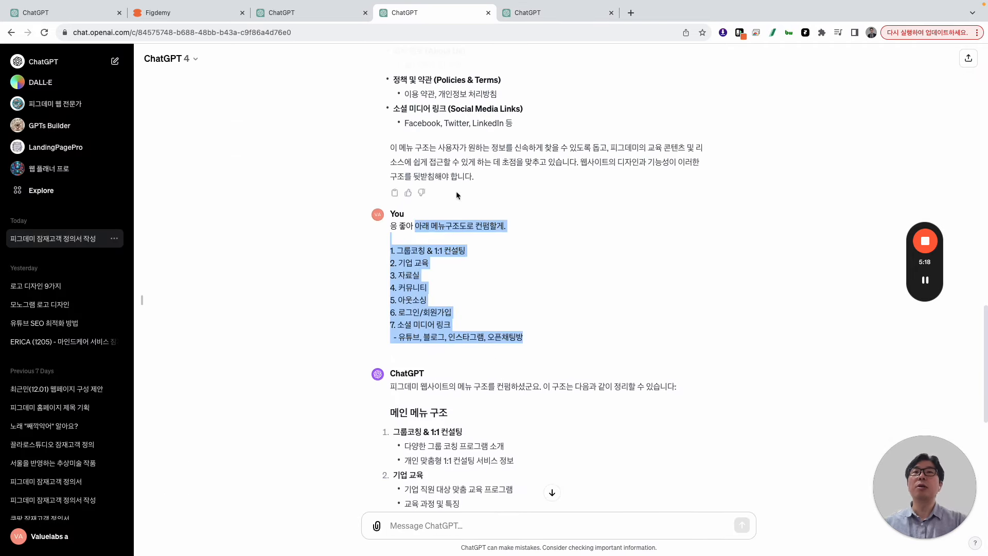
{"action": "left_click", "coordinate": [442, 435]}
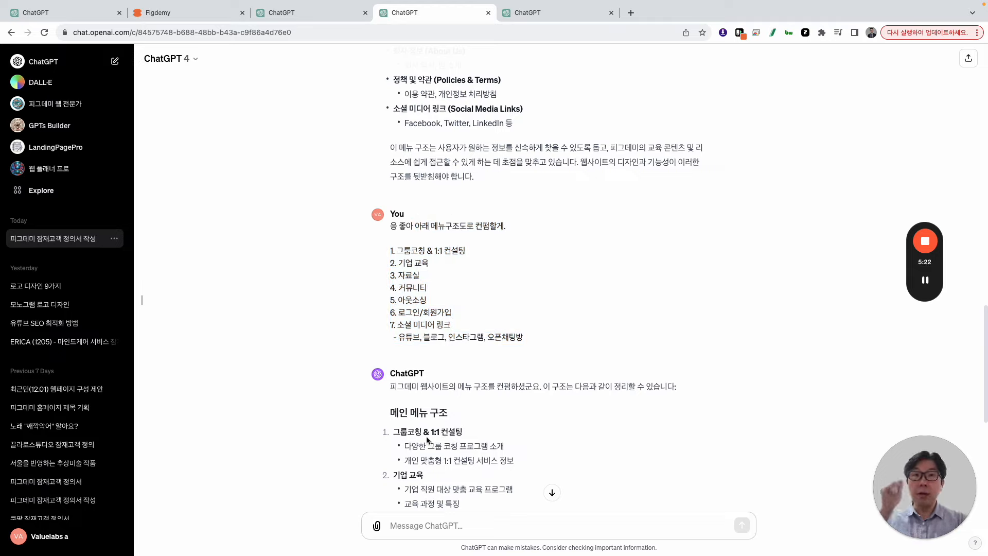
Read further through ChatGPT's main menu structure answer, then return to the new GPT draft in GPT Builder
{"action": "scroll", "coordinate": [469, 435], "scroll_direction": "down", "scroll_amount": 3}
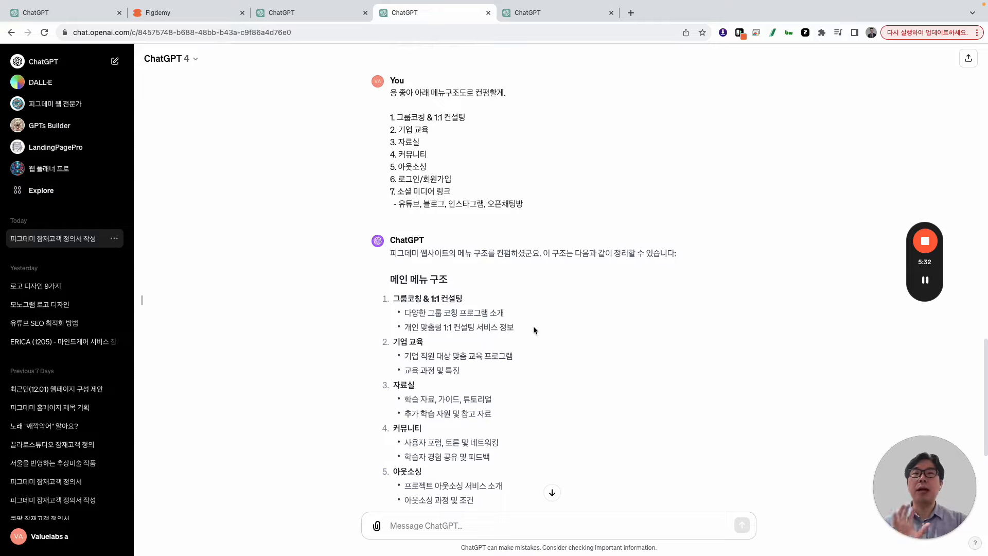
{"action": "scroll", "coordinate": [532, 326], "scroll_direction": "down", "scroll_amount": 1}
{"action": "left_click", "coordinate": [547, 17]}
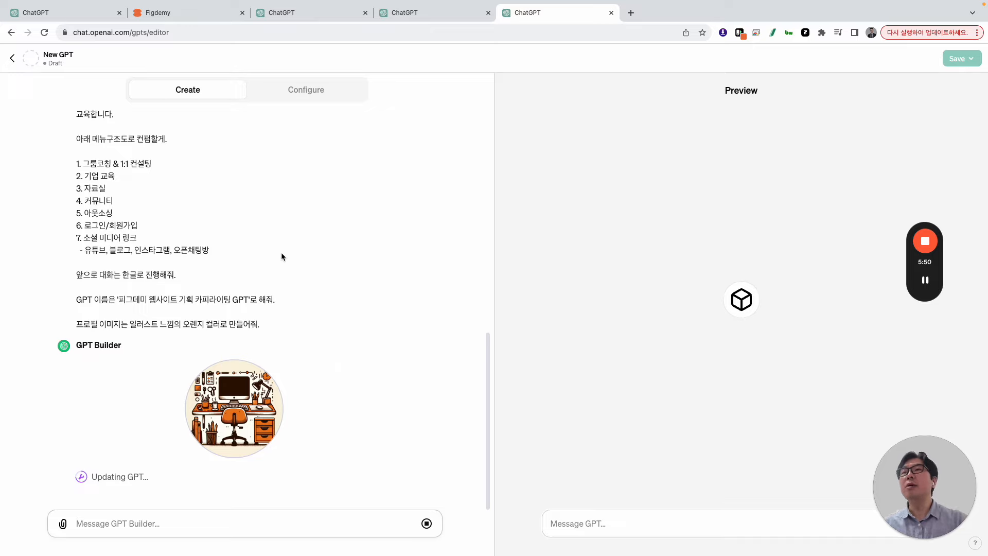
Review the message sent to GPT Builder, from the 피그데미 platform description and customer definition request down to the generated profile image
{"action": "scroll", "coordinate": [261, 266], "scroll_direction": "up", "scroll_amount": 5}
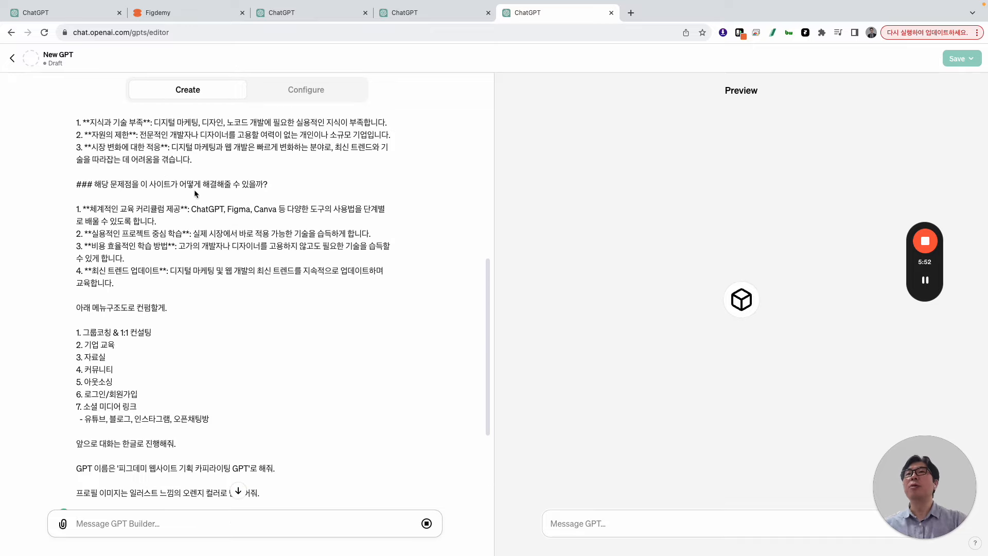
{"action": "scroll", "coordinate": [193, 190], "scroll_direction": "up", "scroll_amount": 8}
{"action": "left_click_drag", "start_coordinate": [78, 235], "coordinate": [234, 245]}
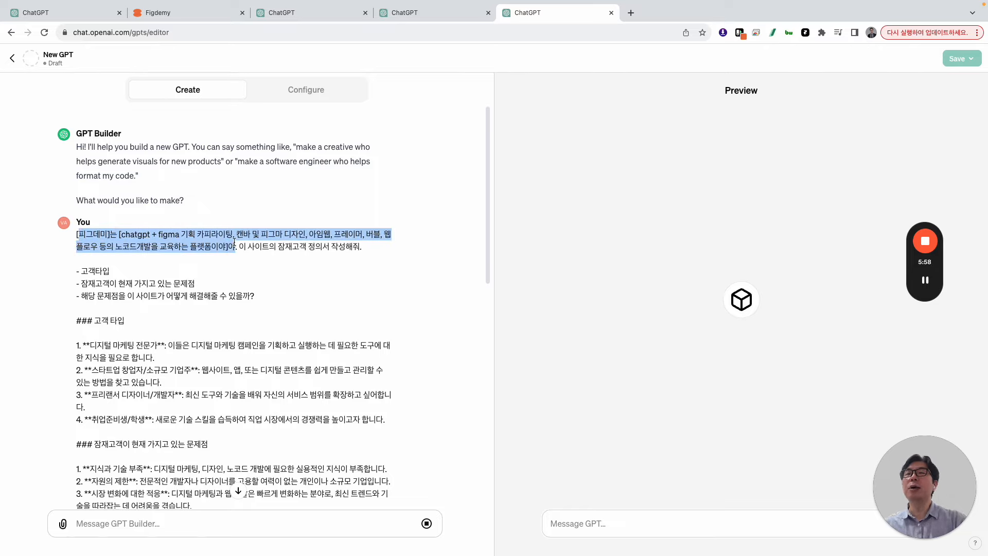
{"action": "left_click_drag", "start_coordinate": [235, 243], "coordinate": [360, 436]}
{"action": "left_click", "coordinate": [242, 251]}
{"action": "left_click", "coordinate": [338, 405]}
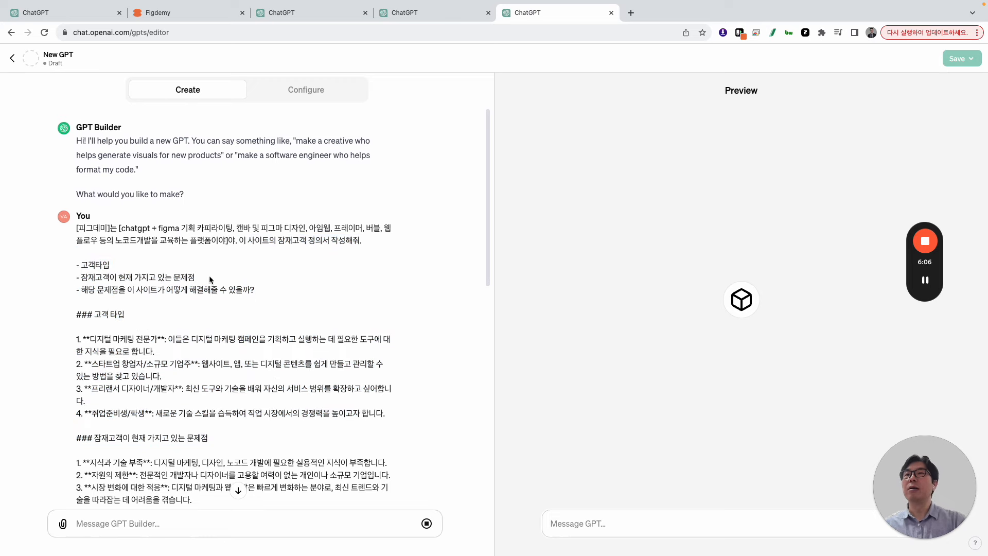
{"action": "scroll", "coordinate": [311, 400], "scroll_direction": "down", "scroll_amount": 2}
{"action": "scroll", "coordinate": [310, 400], "scroll_direction": "up", "scroll_amount": 2}
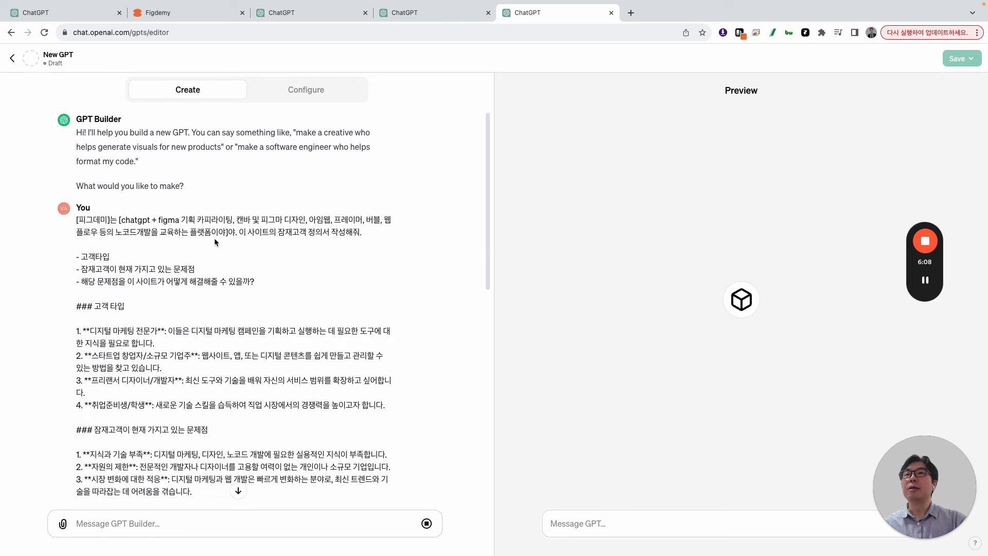
{"action": "left_click_drag", "start_coordinate": [118, 221], "coordinate": [73, 221]}
{"action": "left_click", "coordinate": [150, 235]}
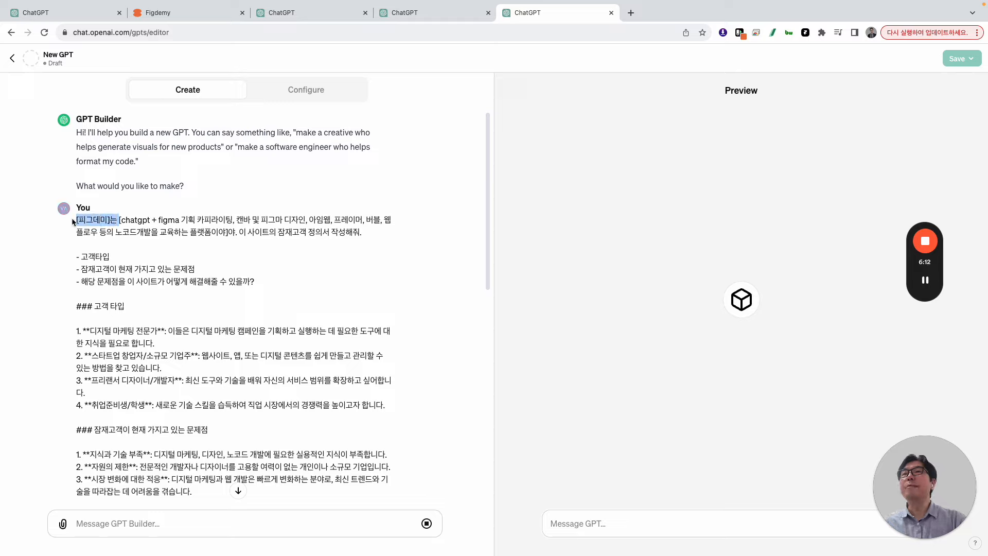
{"action": "left_click", "coordinate": [148, 252]}
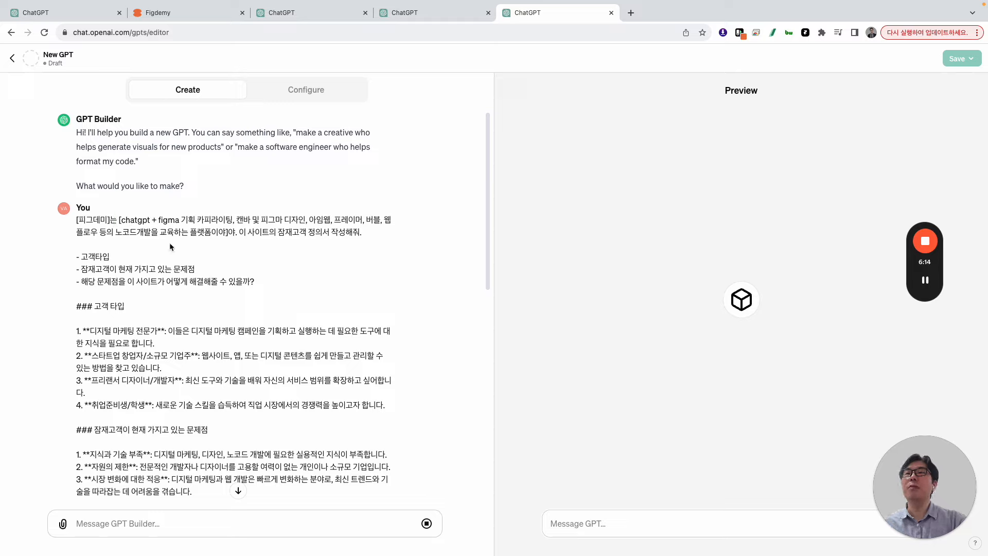
{"action": "scroll", "coordinate": [170, 247], "scroll_direction": "down", "scroll_amount": 15}
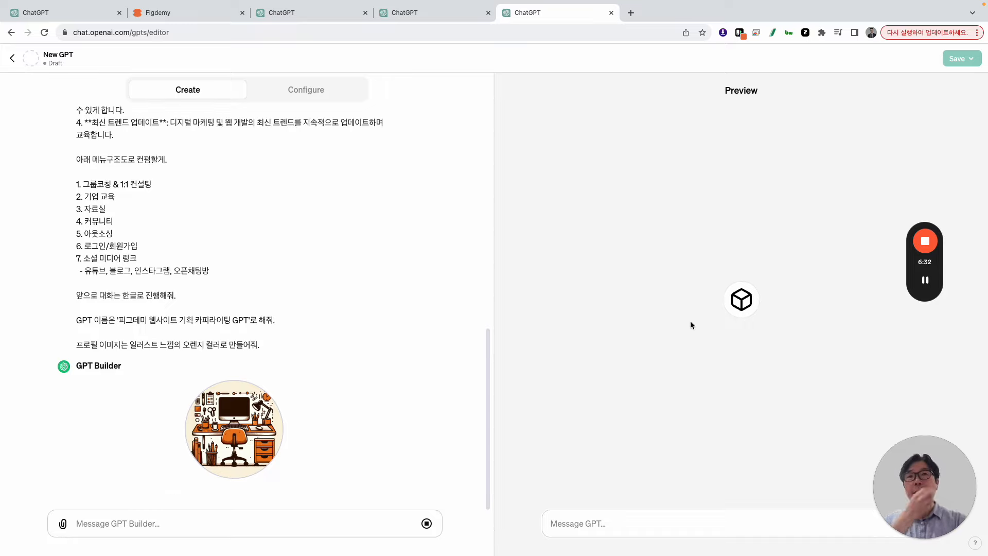
{"action": "mouse_move", "coordinate": [724, 93]}
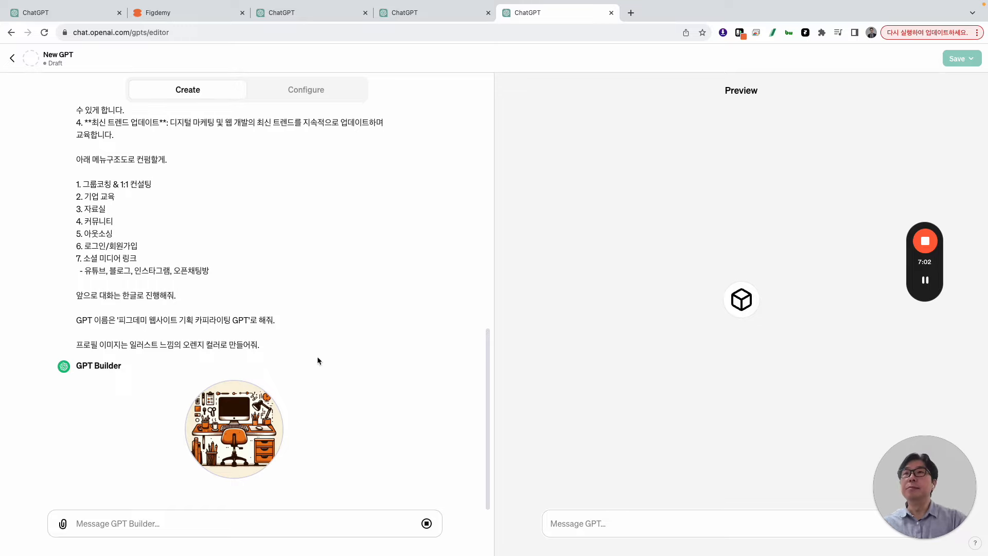
{"action": "scroll", "coordinate": [328, 383], "scroll_direction": "up", "scroll_amount": 9}
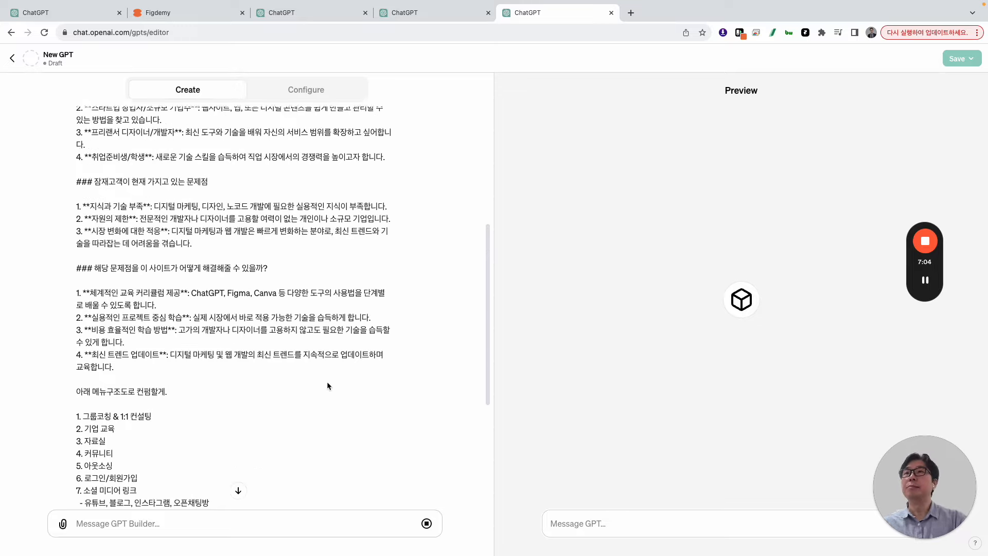
{"action": "scroll", "coordinate": [327, 383], "scroll_direction": "down", "scroll_amount": 9}
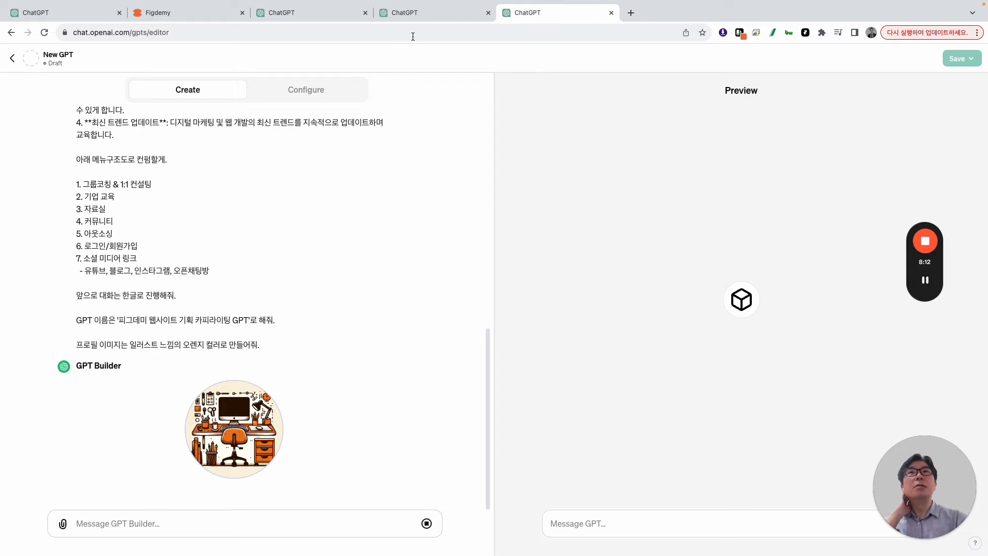
Reload the GPT 기획 요청 conversation page and open the existing 피그데미 웹사이트 기획GPT for editing
{"action": "left_click", "coordinate": [412, 17]}
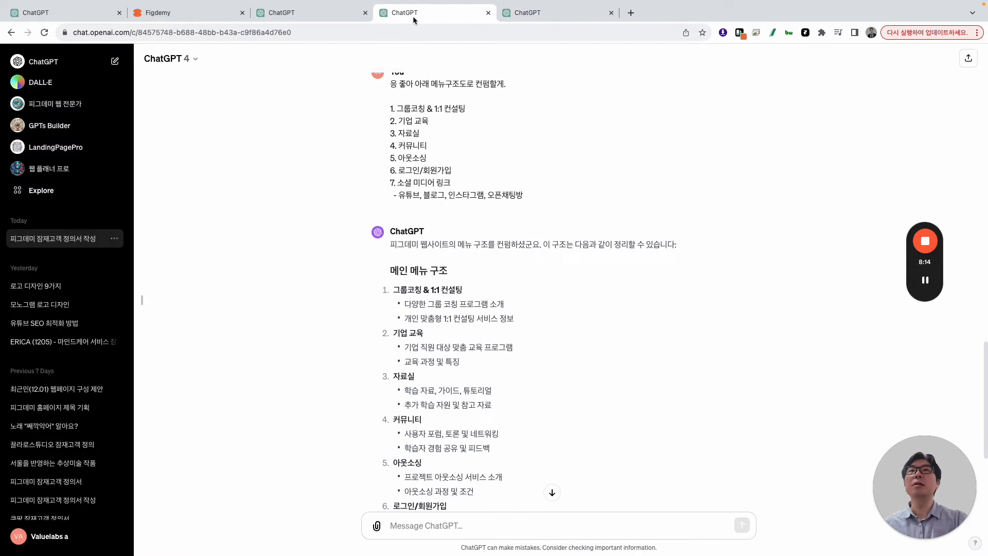
{"action": "left_click", "coordinate": [301, 11]}
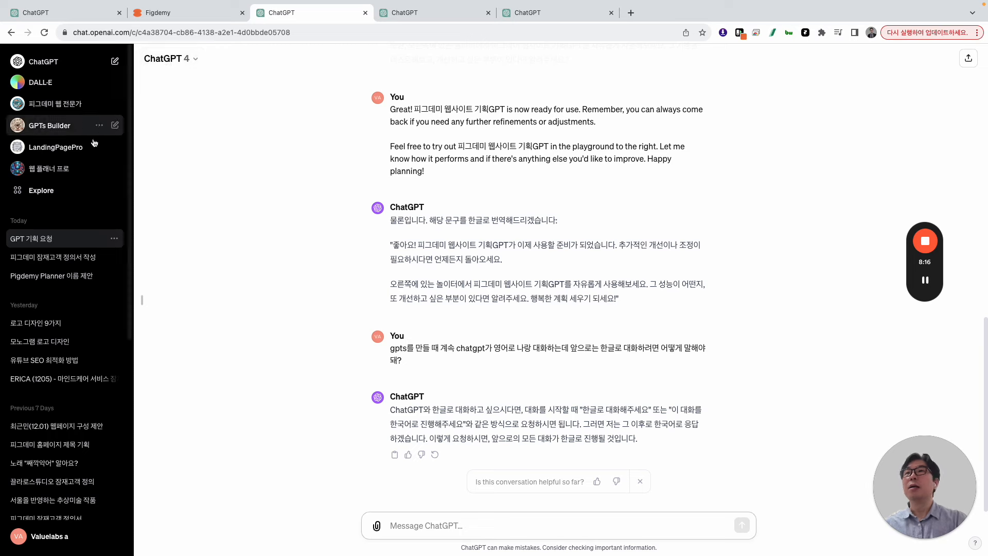
{"action": "left_click", "coordinate": [44, 33]}
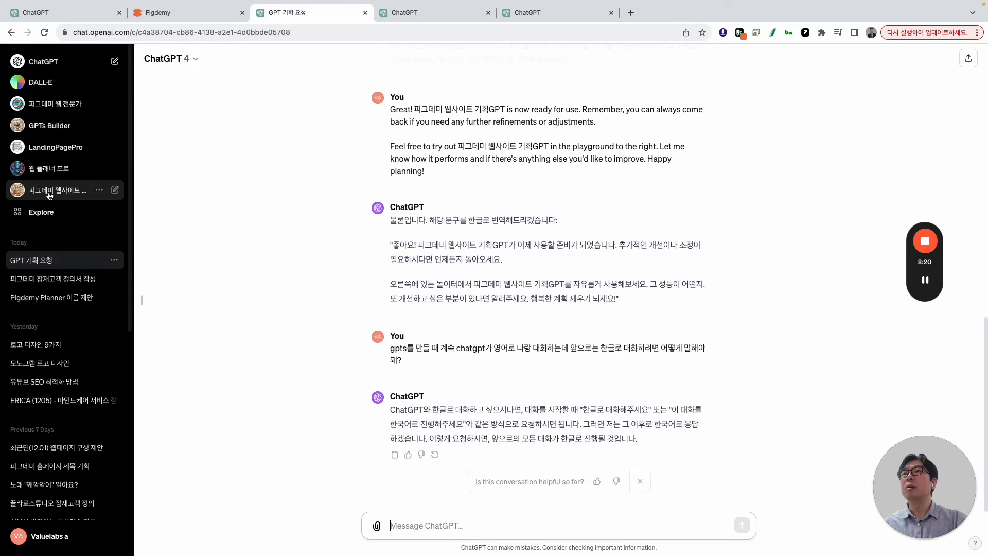
{"action": "left_click", "coordinate": [58, 194]}
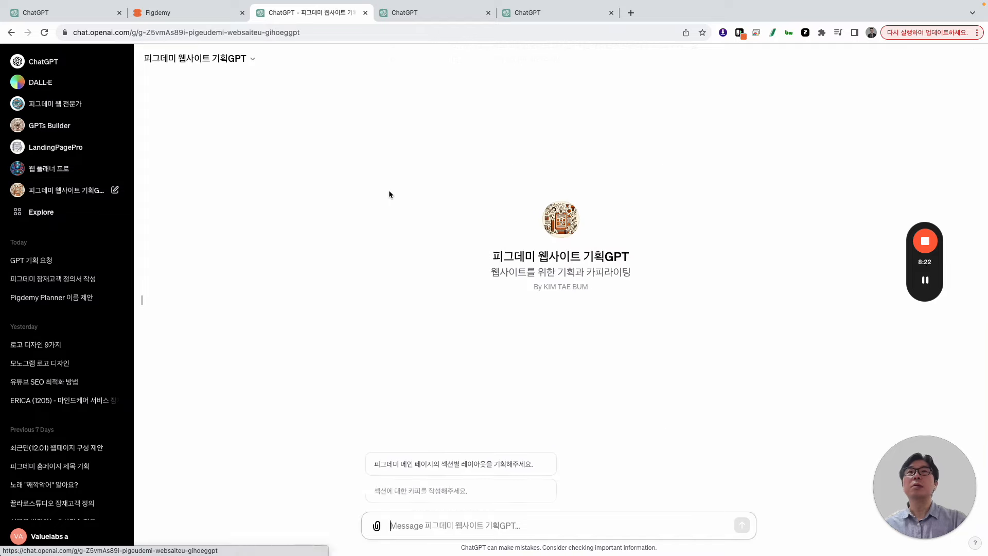
{"action": "left_click", "coordinate": [216, 60]}
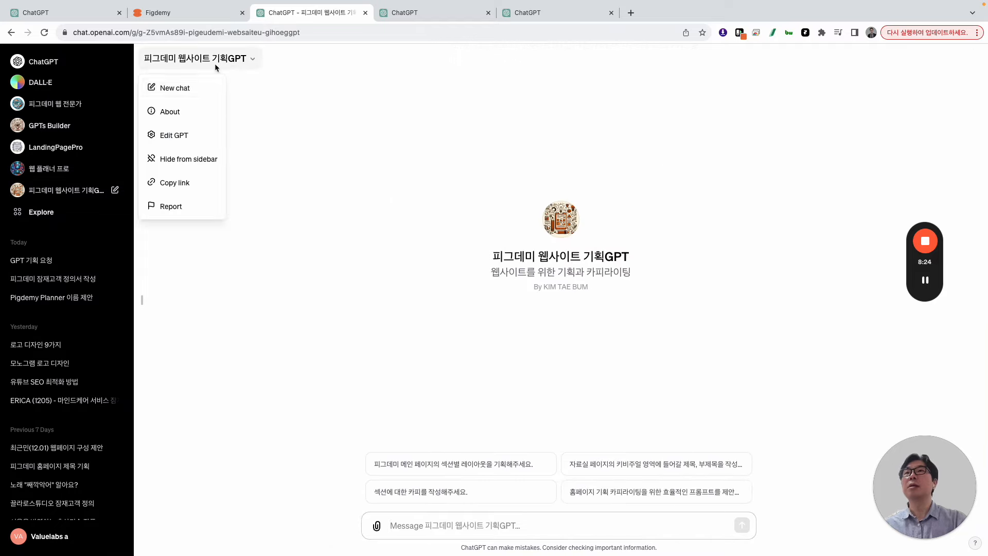
{"action": "left_click", "coordinate": [212, 136]}
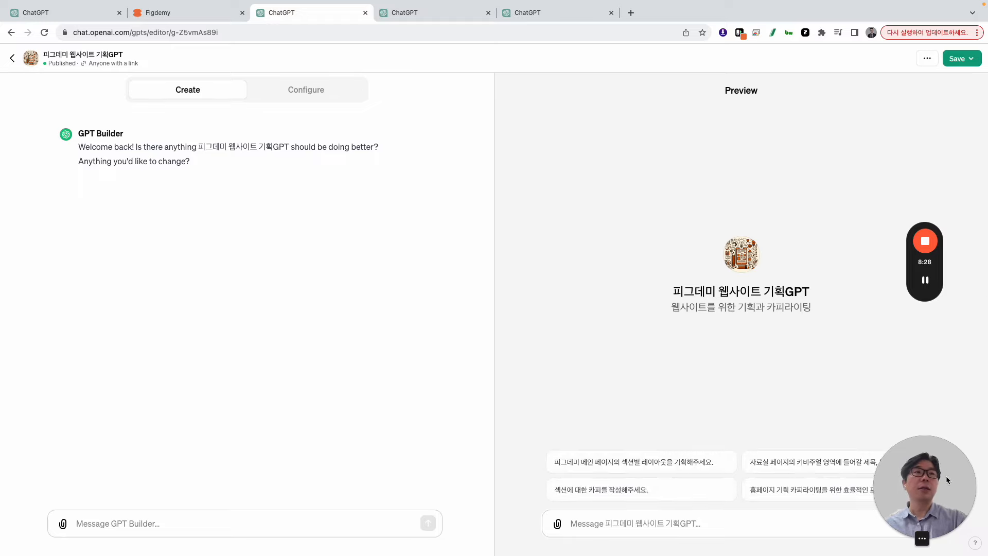
{"action": "left_click_drag", "start_coordinate": [899, 486], "coordinate": [36, 400]}
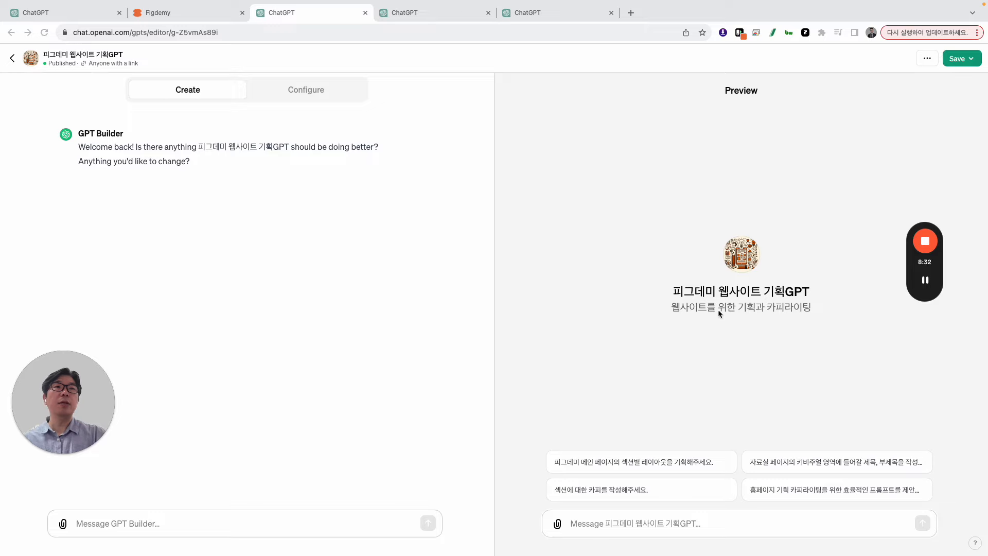
Return to the new GPT draft and regenerate GPT Builder's response
{"action": "left_click", "coordinate": [553, 17]}
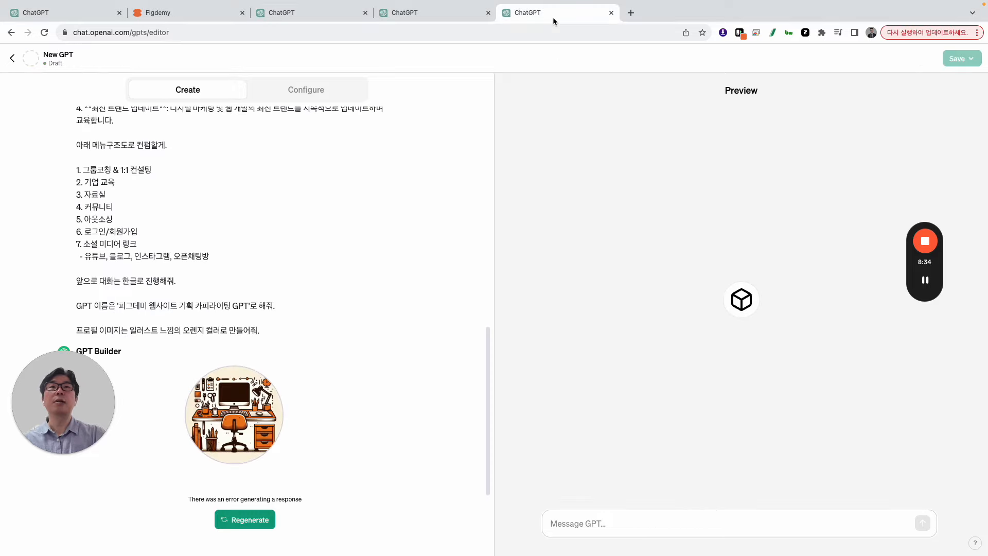
{"action": "left_click", "coordinate": [245, 520]}
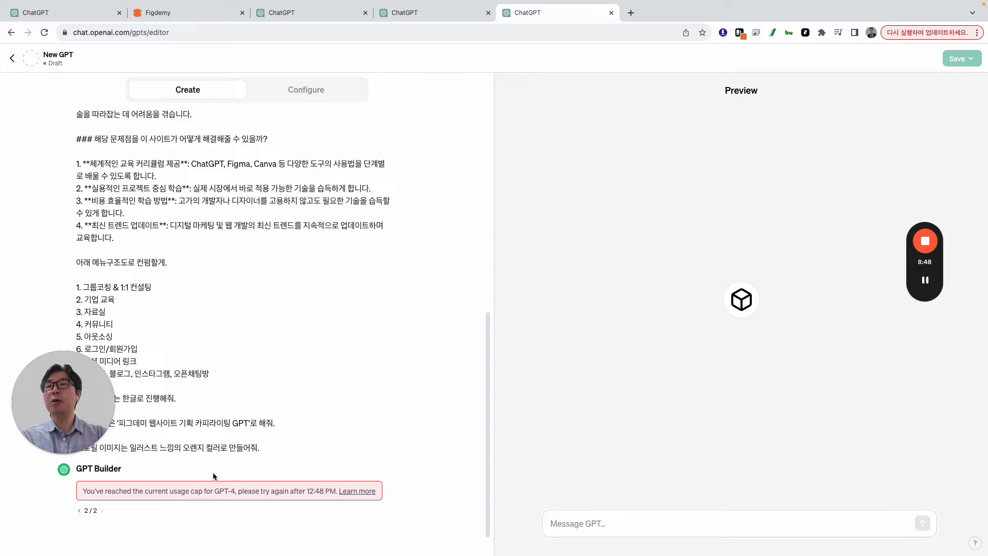
{"action": "left_click_drag", "start_coordinate": [98, 418], "coordinate": [948, 484]}
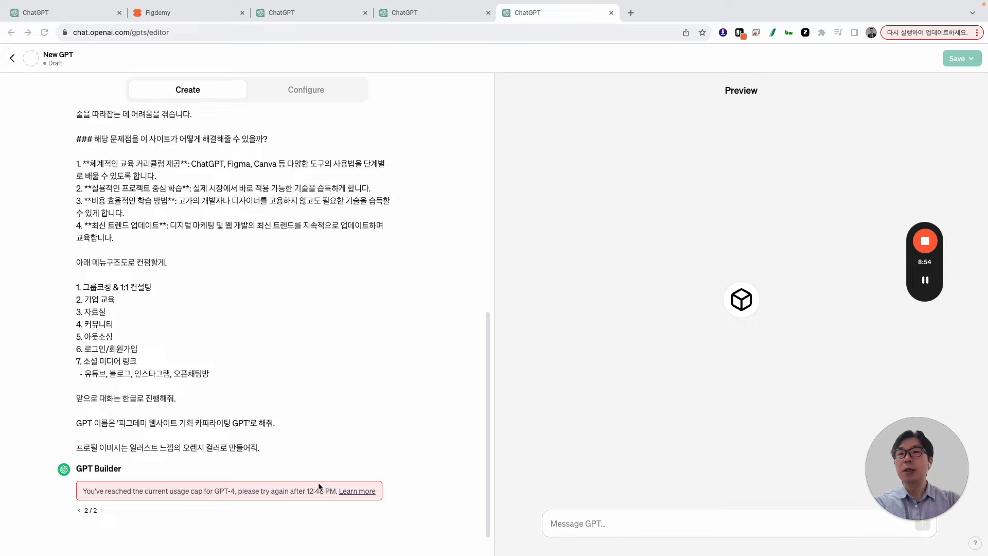
Go back to the 피그데미 웹사이트 기획GPT editor and view its publishing options
{"action": "left_click", "coordinate": [425, 13]}
{"action": "left_click", "coordinate": [266, 19]}
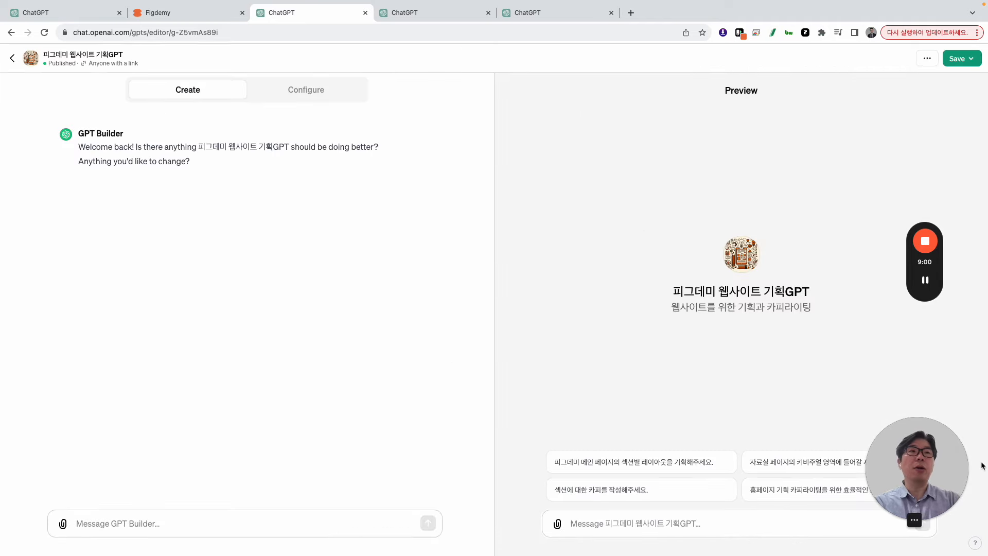
{"action": "left_click_drag", "start_coordinate": [941, 468], "coordinate": [138, 356]}
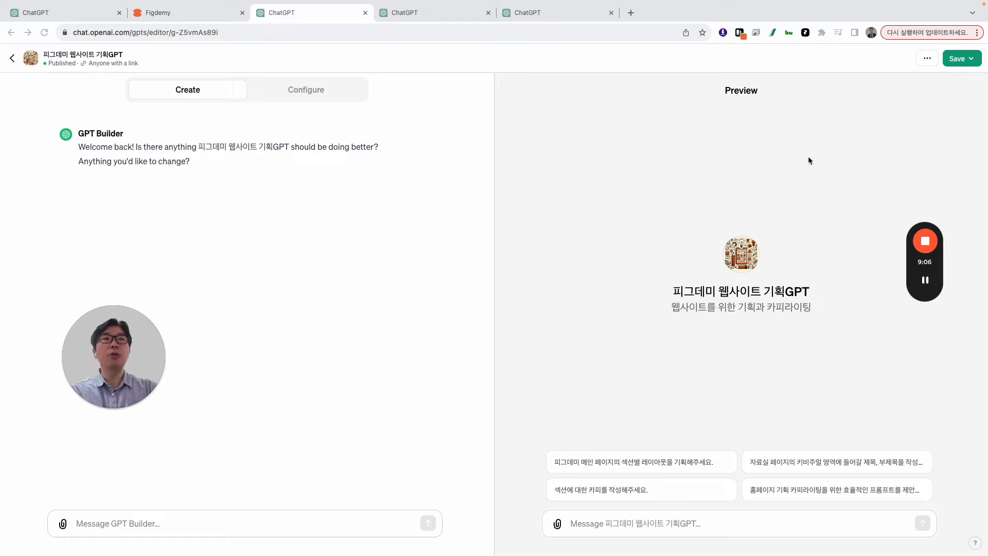
{"action": "left_click", "coordinate": [971, 59]}
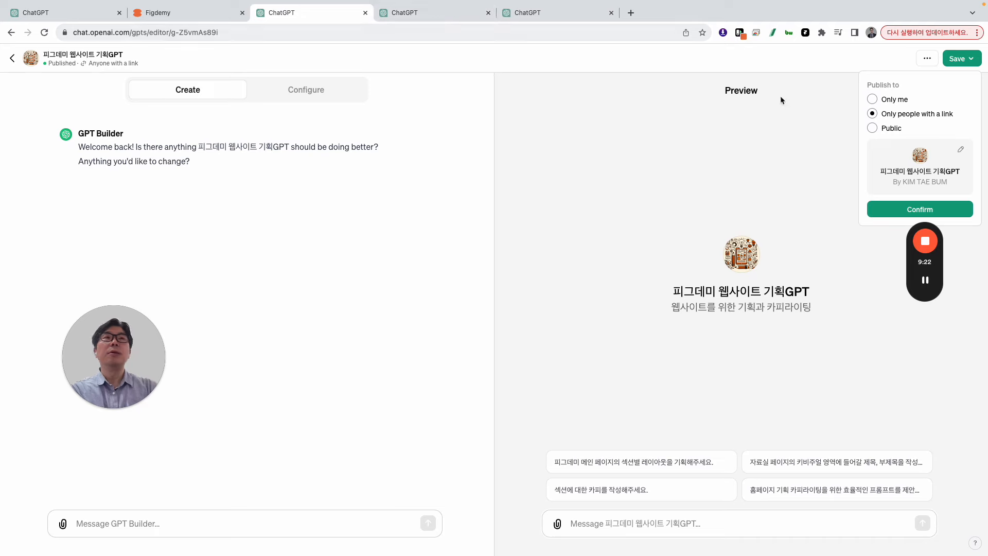
Return to the new GPT draft and re-read the sent message, focusing on the platform description and customer definition questions
{"action": "left_click", "coordinate": [516, 14]}
{"action": "scroll", "coordinate": [339, 301], "scroll_direction": "up", "scroll_amount": 5}
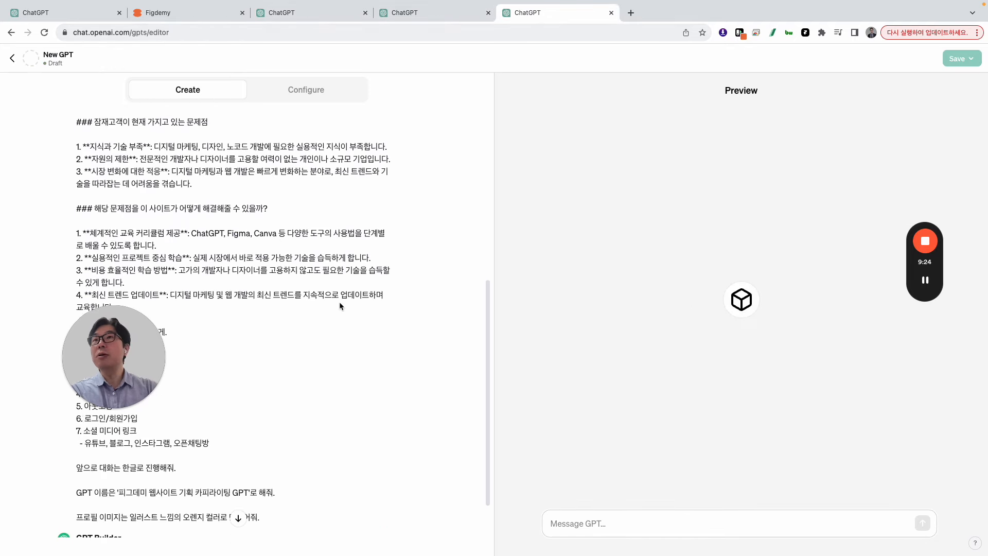
{"action": "scroll", "coordinate": [340, 304], "scroll_direction": "down", "scroll_amount": 4}
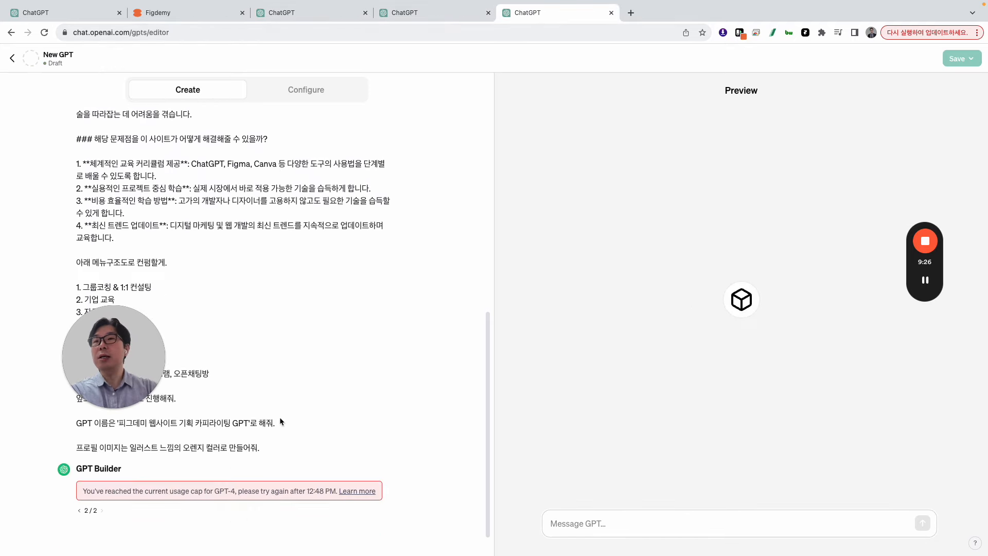
{"action": "left_click_drag", "start_coordinate": [276, 444], "coordinate": [230, 205]}
{"action": "scroll", "coordinate": [233, 213], "scroll_direction": "up", "scroll_amount": 8}
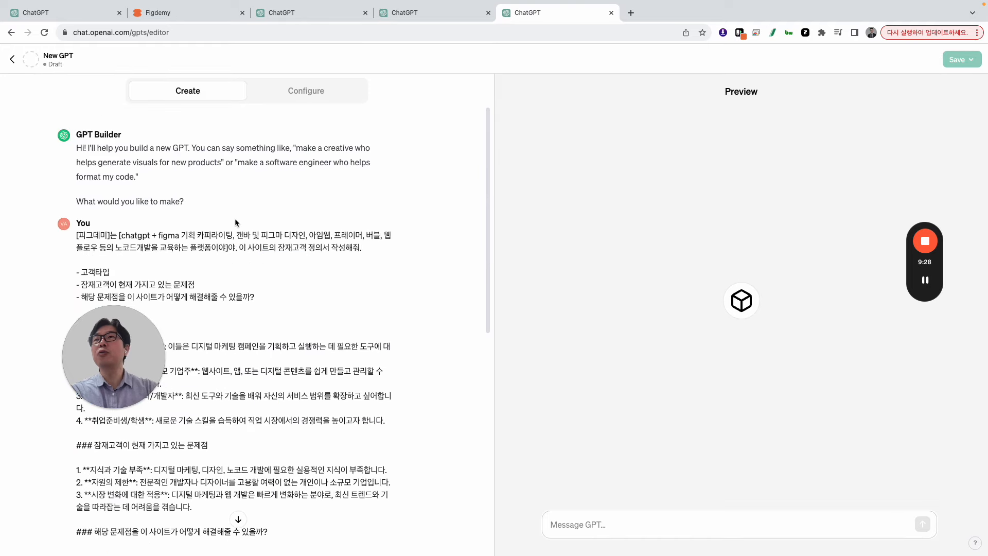
{"action": "left_click_drag", "start_coordinate": [77, 233], "coordinate": [298, 298]}
{"action": "scroll", "coordinate": [307, 309], "scroll_direction": "down", "scroll_amount": 2}
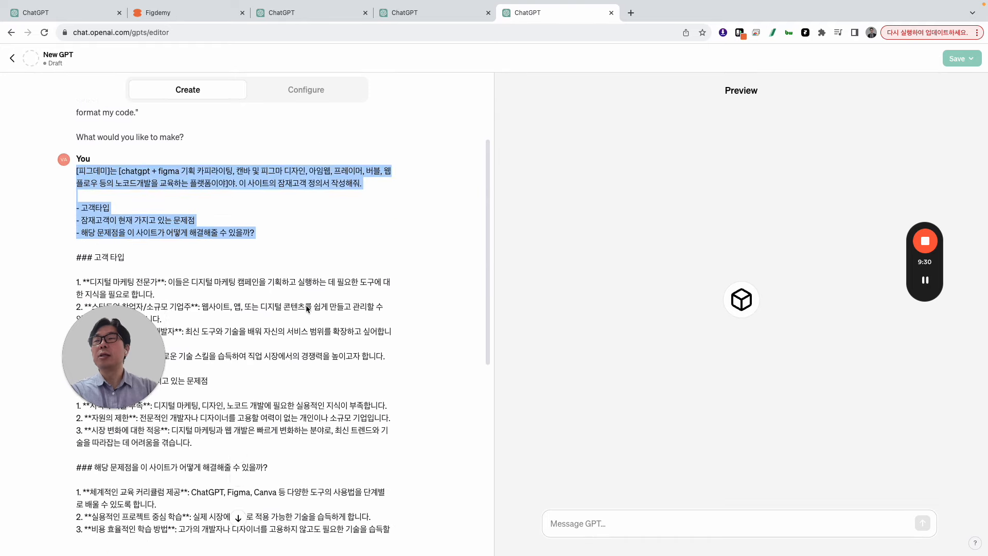
{"action": "scroll", "coordinate": [307, 309], "scroll_direction": "down", "scroll_amount": 7}
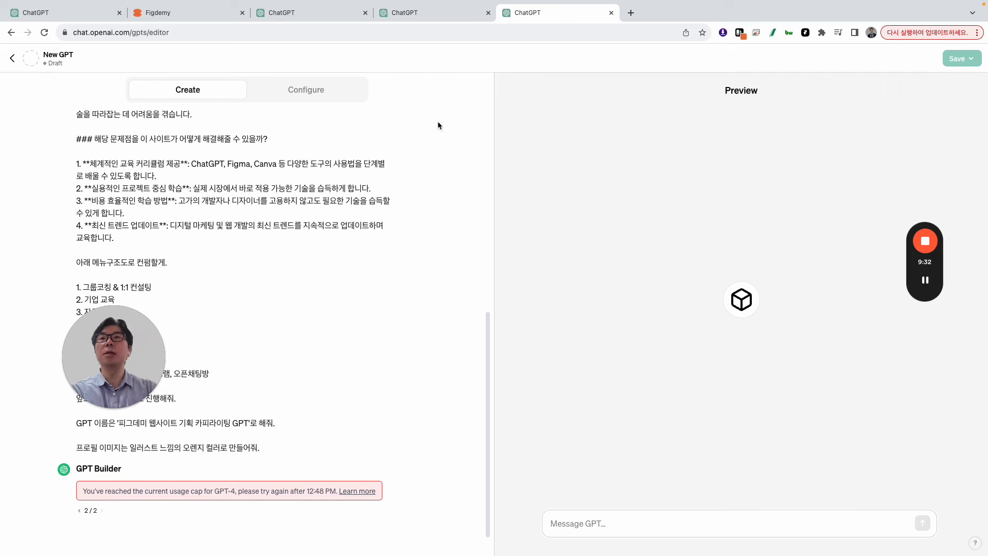
Examine the customer types, the confirmed menu structure list and the closing requests in the sent builder message
{"action": "scroll", "coordinate": [196, 252], "scroll_direction": "up", "scroll_amount": 4}
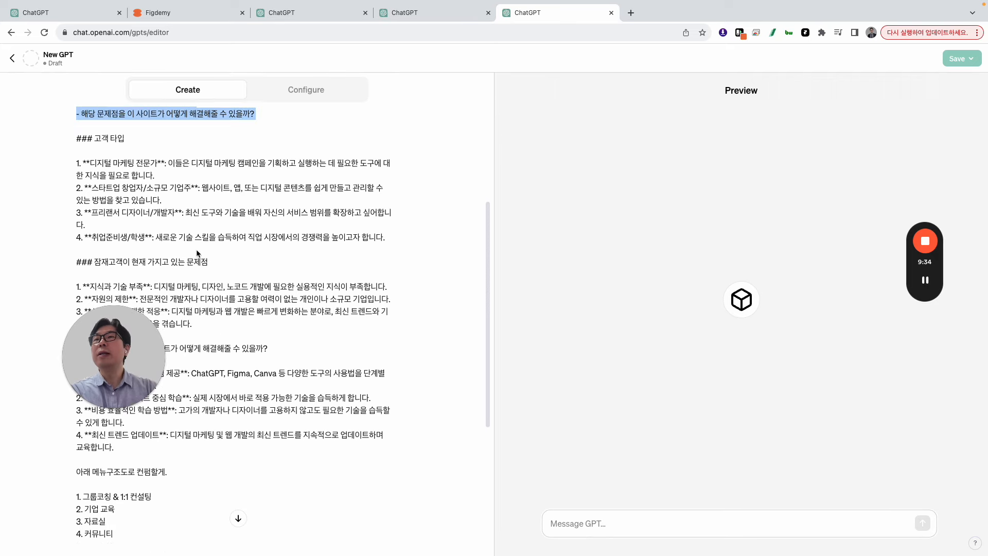
{"action": "scroll", "coordinate": [196, 253], "scroll_direction": "up", "scroll_amount": 2}
{"action": "left_click", "coordinate": [140, 150]}
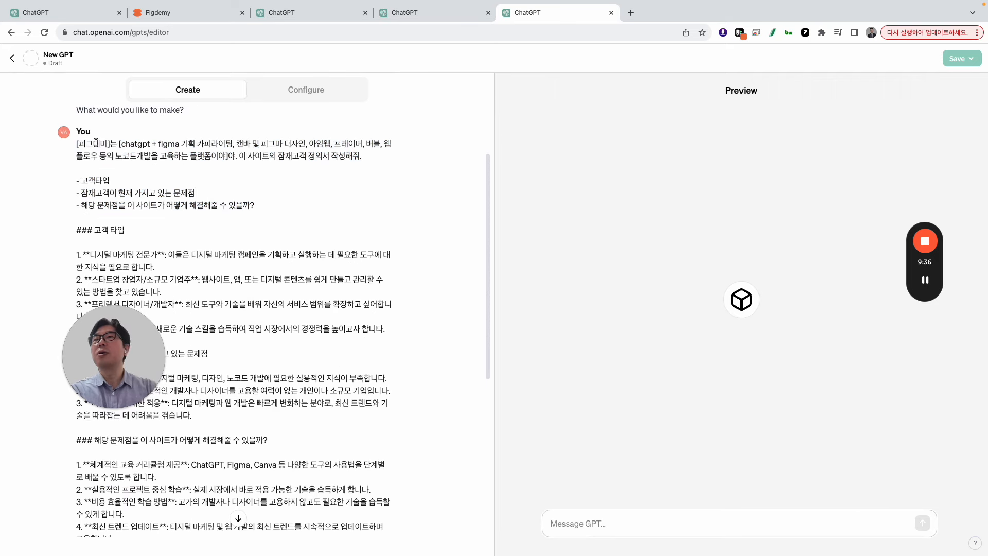
{"action": "left_click_drag", "start_coordinate": [115, 360], "coordinate": [423, 367]}
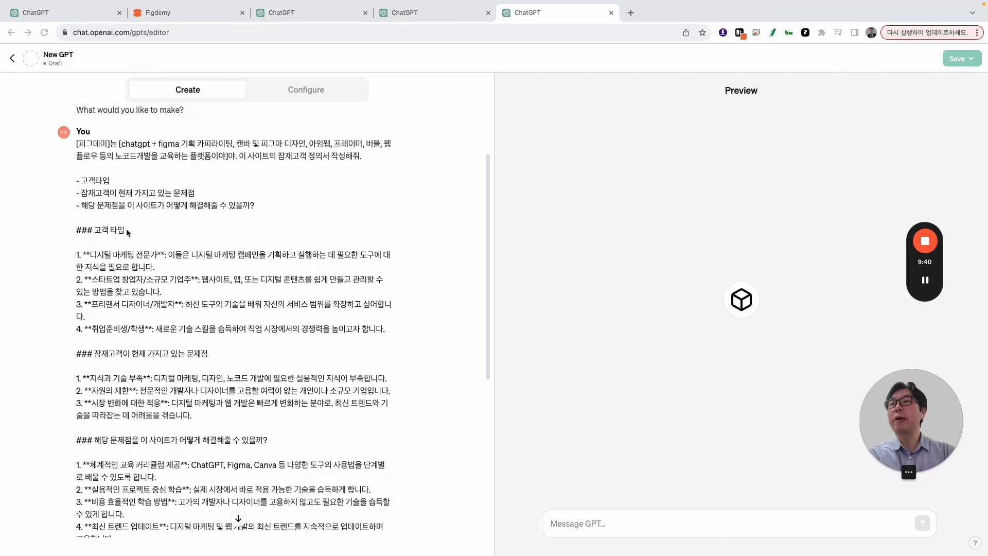
{"action": "scroll", "coordinate": [128, 233], "scroll_direction": "down", "scroll_amount": 6}
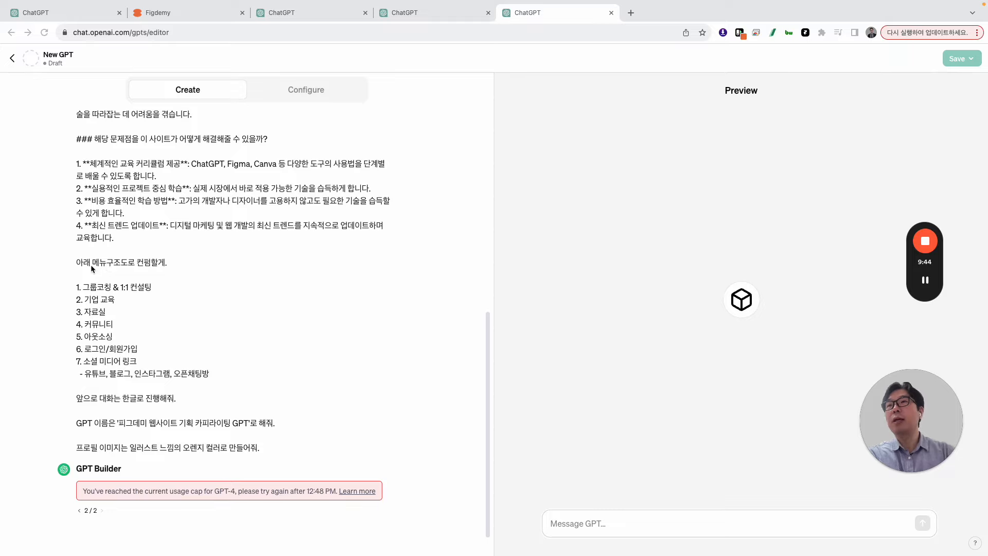
{"action": "left_click", "coordinate": [91, 266]}
{"action": "left_click_drag", "start_coordinate": [91, 264], "coordinate": [174, 376]}
{"action": "left_click", "coordinate": [193, 400]}
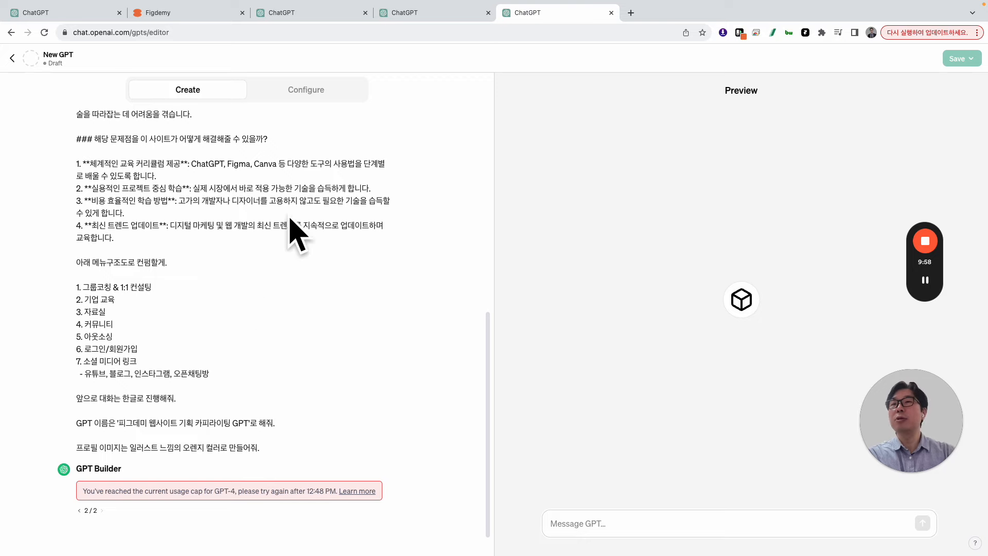
Return to the 피그데미 웹사이트 기획GPT editor and publish the GPT to only people with a link
{"action": "left_click", "coordinate": [427, 15]}
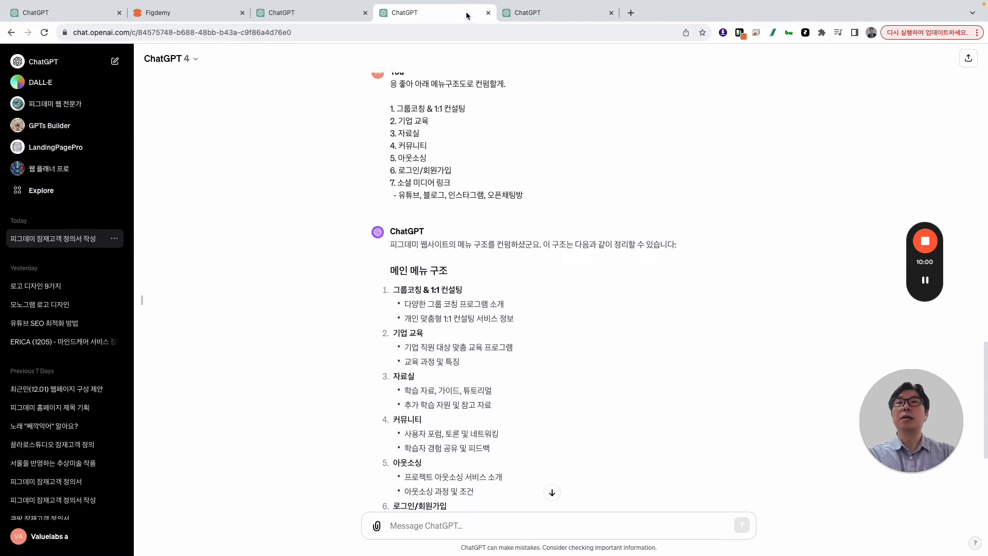
{"action": "left_click", "coordinate": [527, 13]}
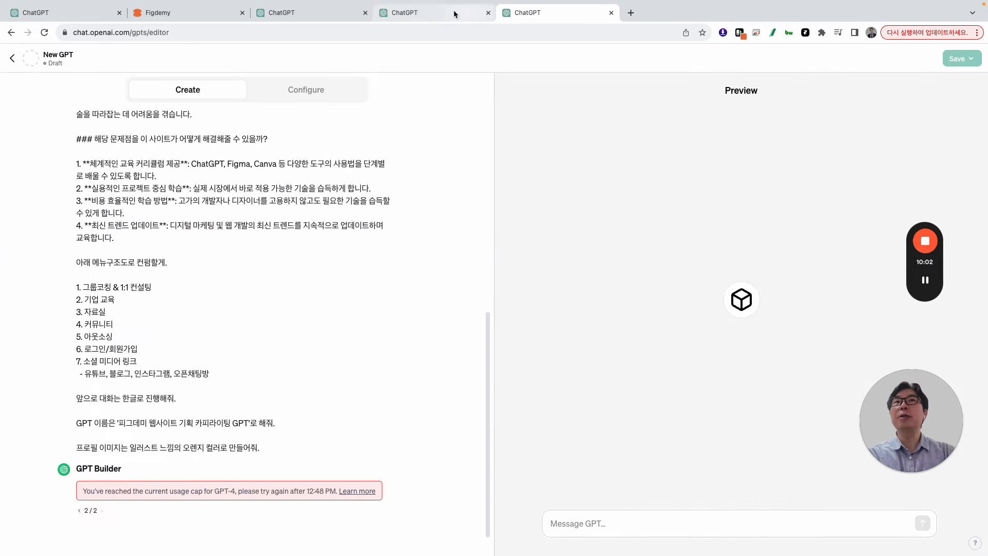
{"action": "left_click", "coordinate": [400, 14]}
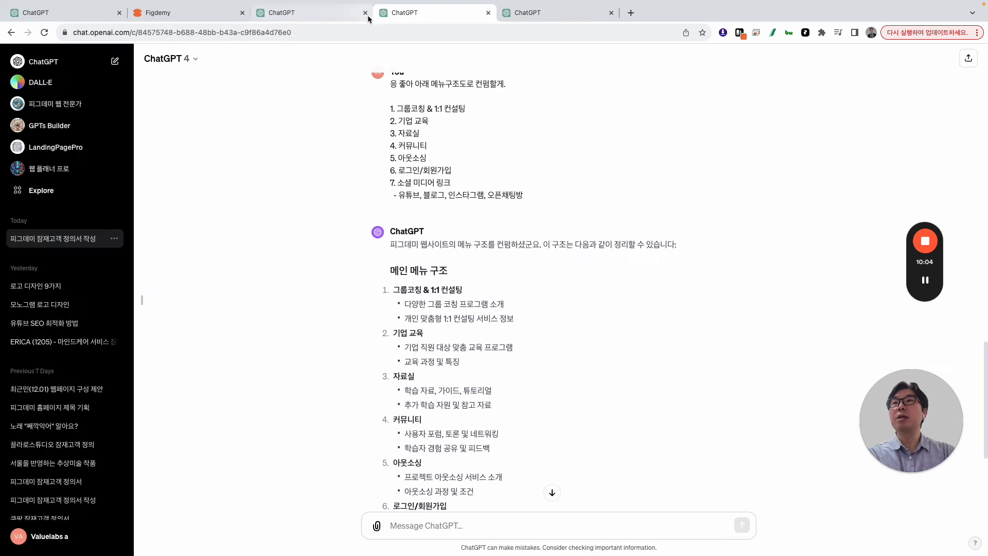
{"action": "left_click", "coordinate": [273, 15]}
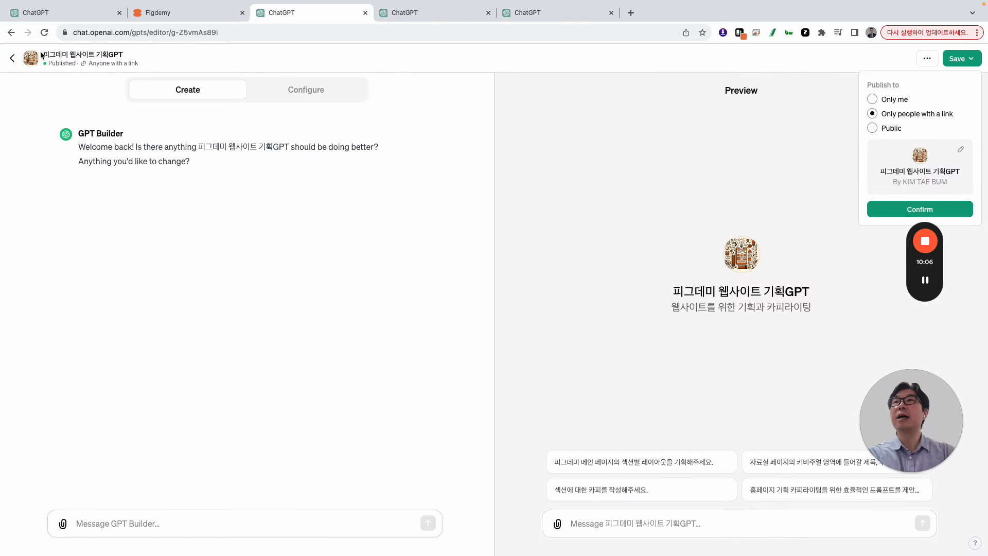
{"action": "key", "text": "Escape"}
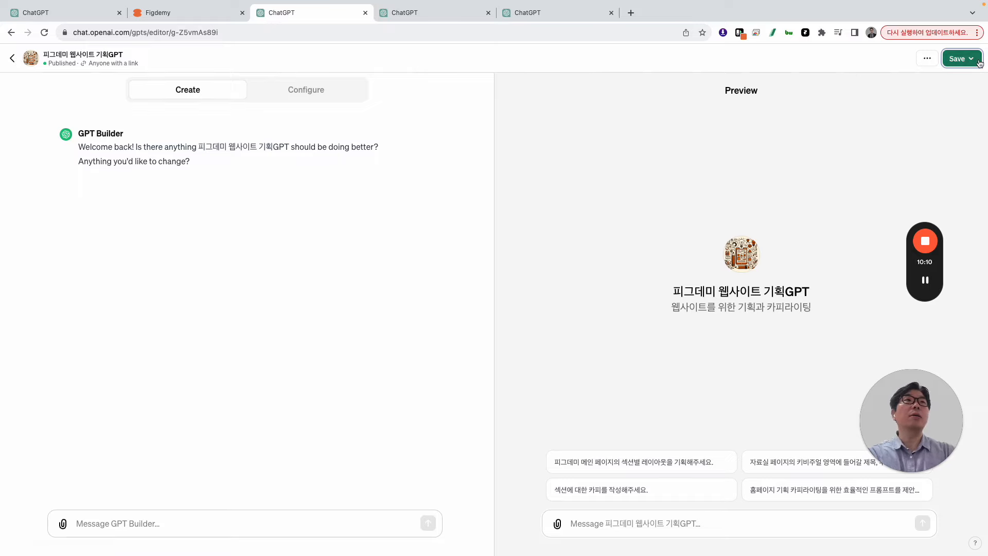
{"action": "left_click", "coordinate": [959, 59]}
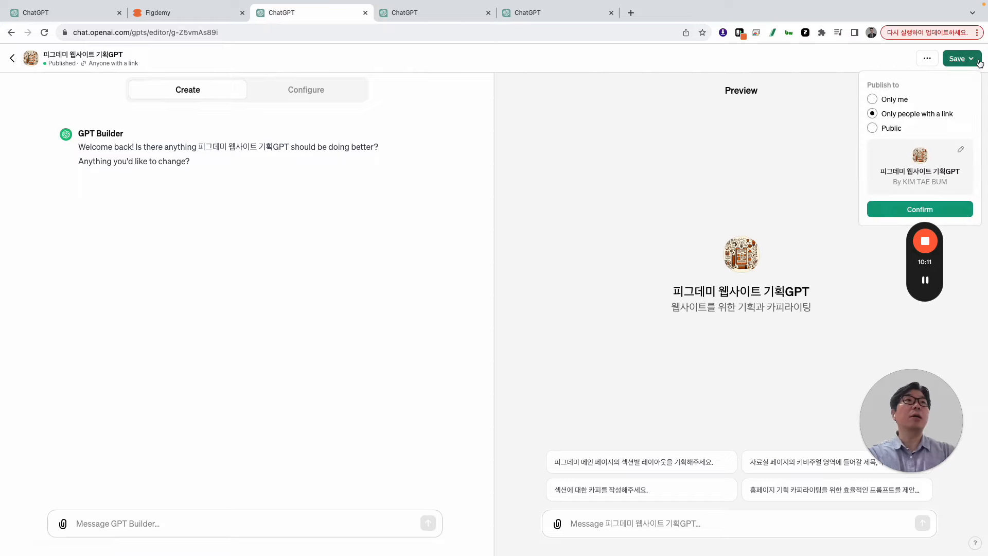
{"action": "left_click", "coordinate": [897, 211]}
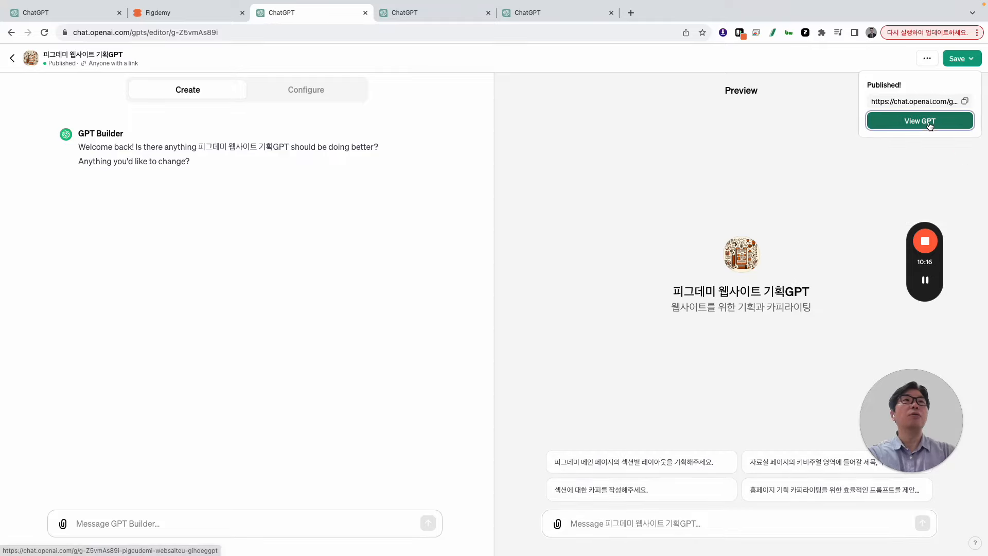
View the published GPT and send its suggested prompt "피그데미 메인 페이지의 섹션별 레이아웃을 기획해주세요."
{"action": "left_click", "coordinate": [927, 121]}
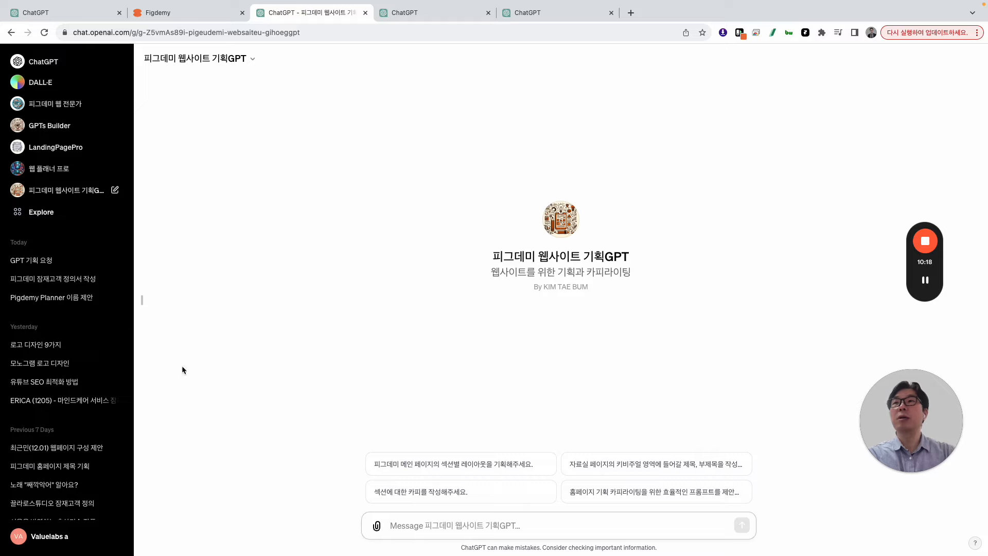
{"action": "left_click_drag", "start_coordinate": [473, 266], "coordinate": [614, 273]}
{"action": "left_click", "coordinate": [571, 342]}
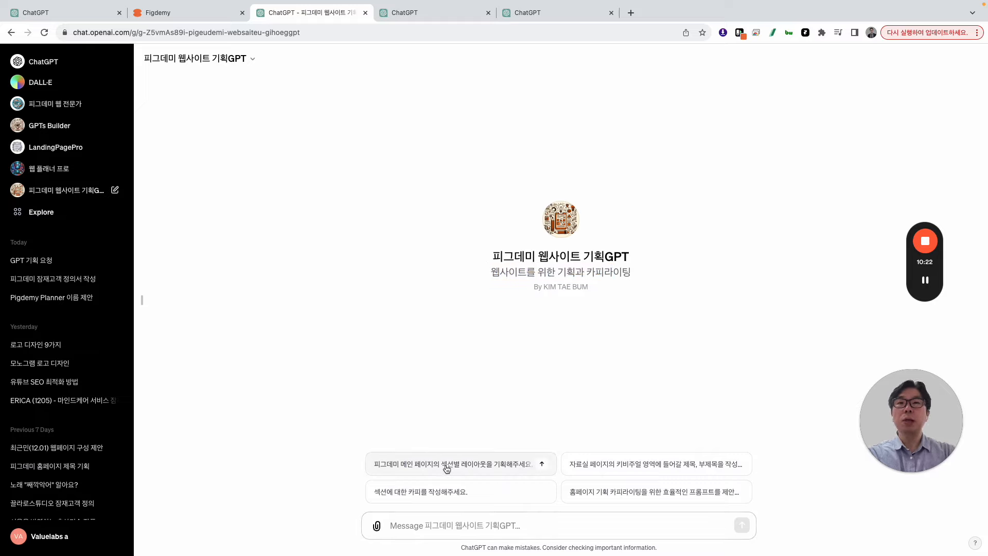
{"action": "left_click", "coordinate": [490, 471]}
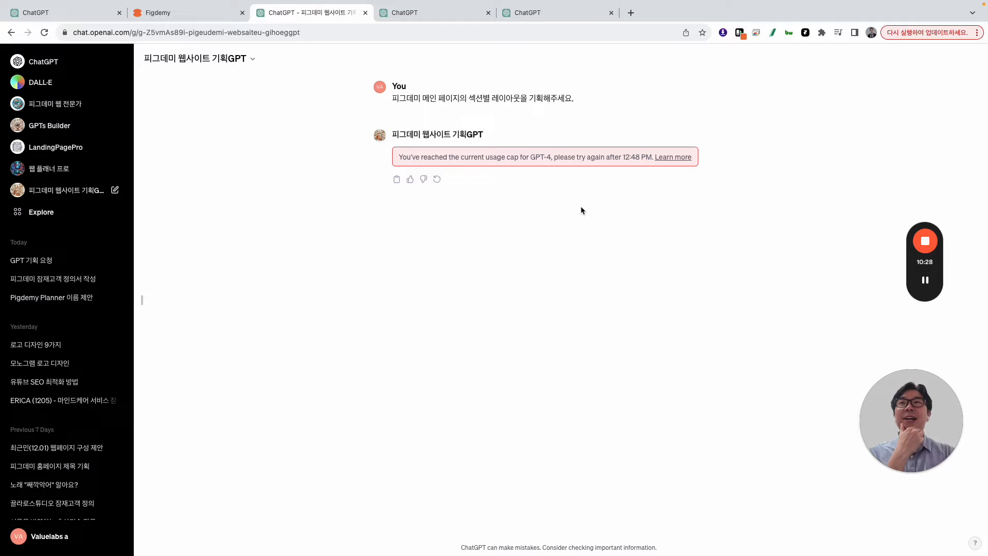
{"action": "left_click", "coordinate": [244, 60]}
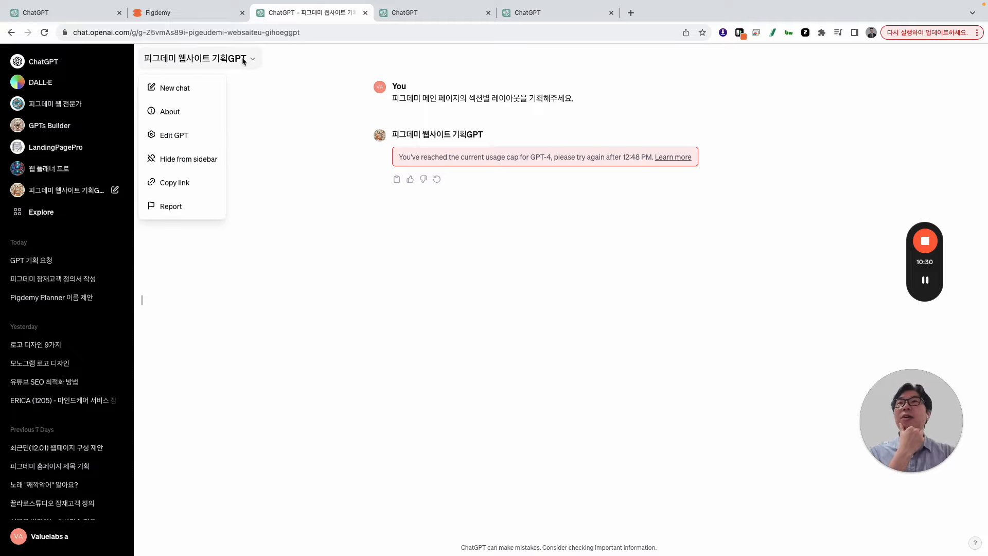
{"action": "left_click", "coordinate": [395, 216]}
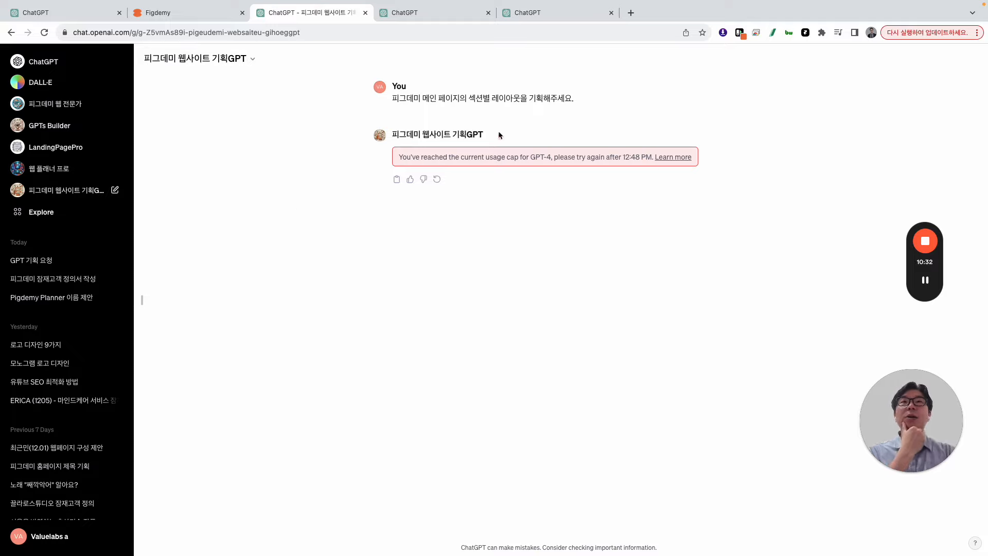